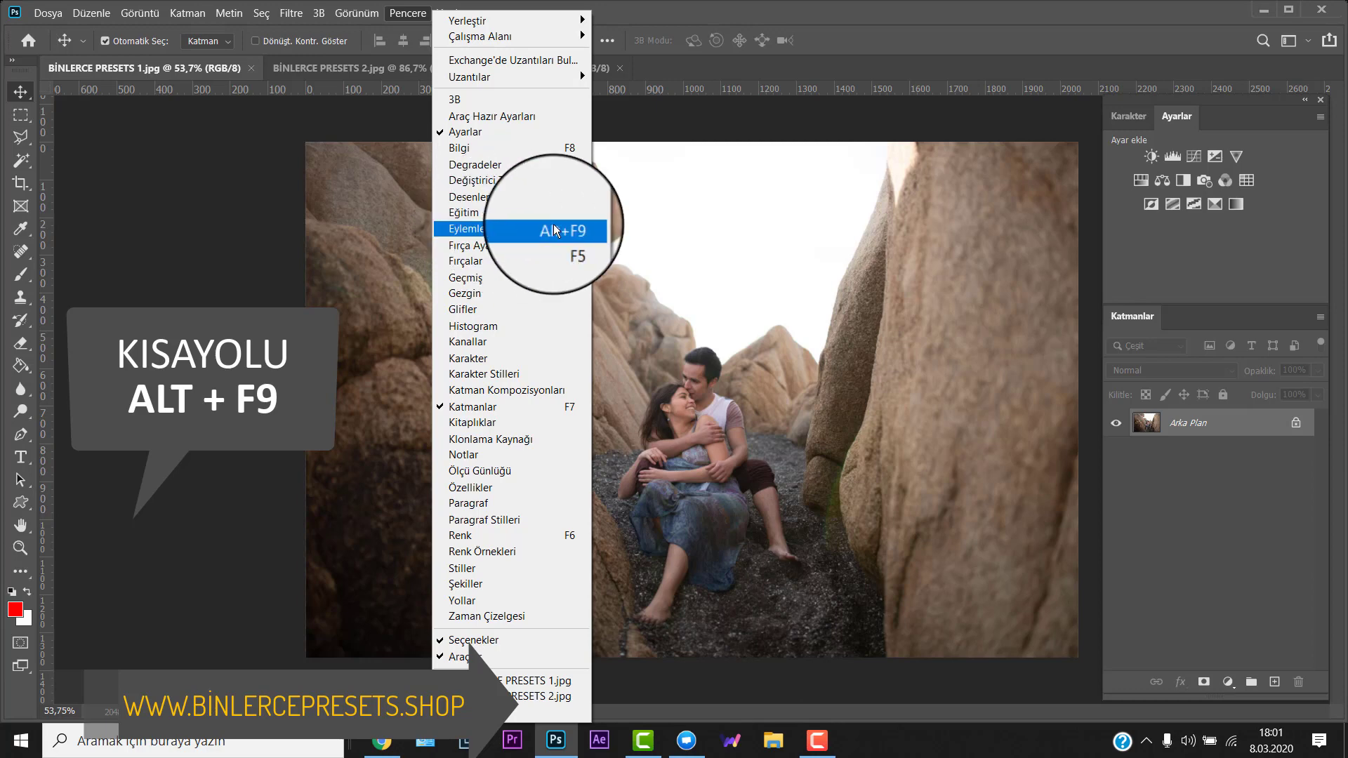
- Load the BİNLERCEPRESETS GÜNEŞ EFEKTİ action file from the Resimler folder into the Actions list
left_click(553, 226)
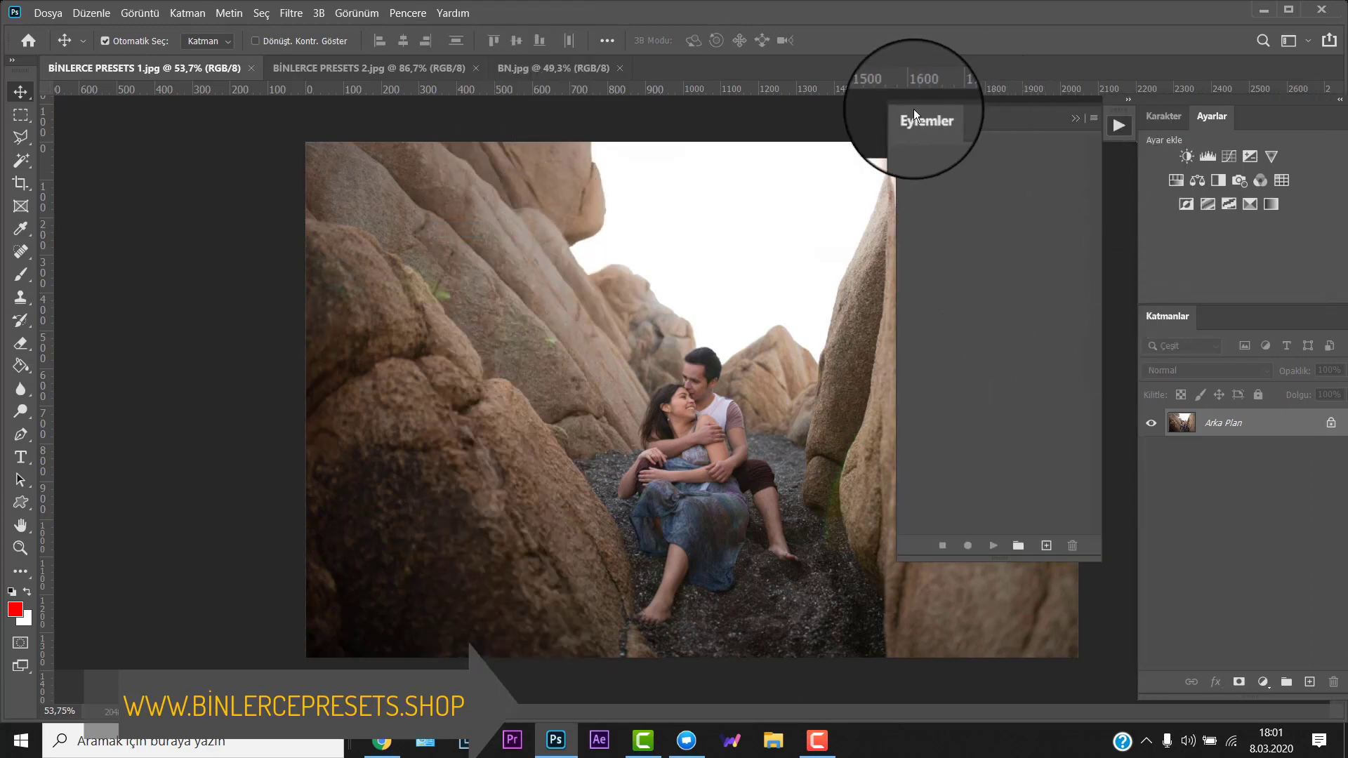
left_click(1094, 118)
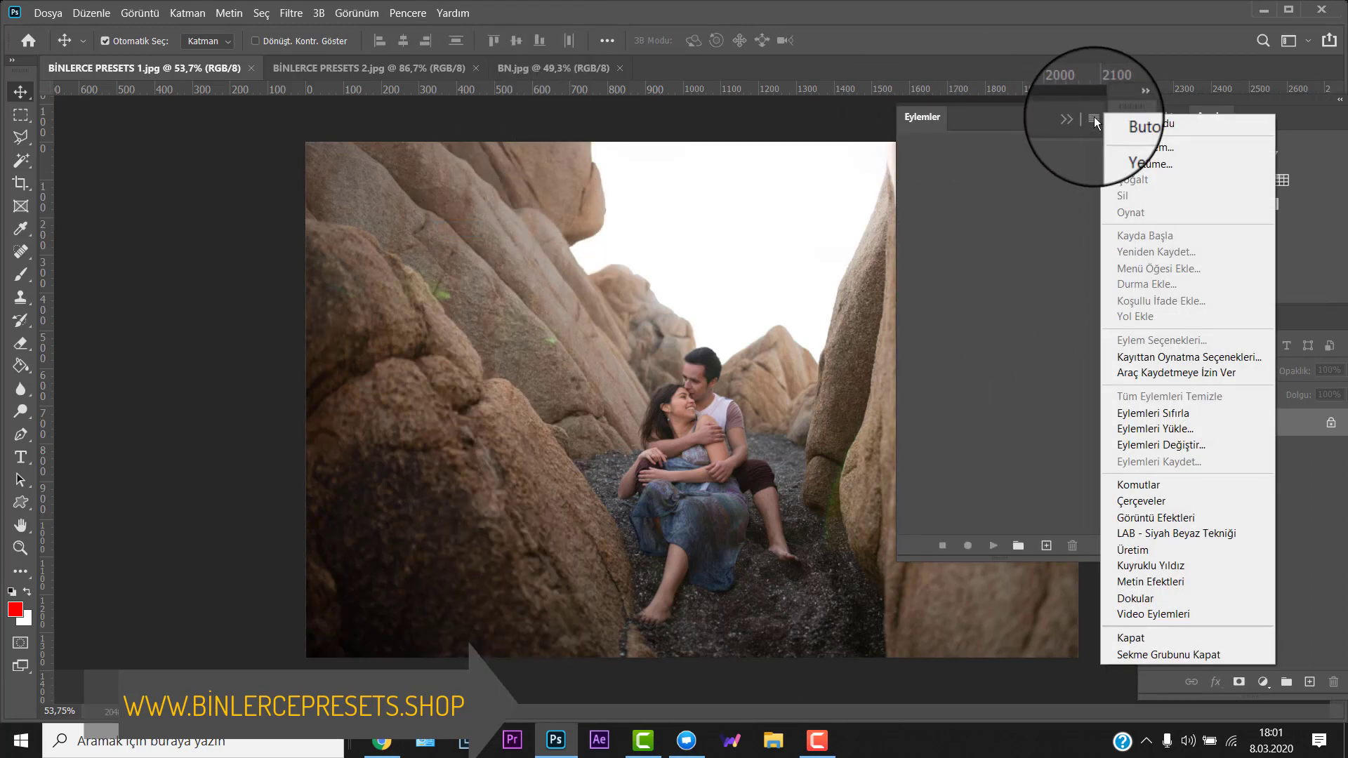
left_click(1182, 428)
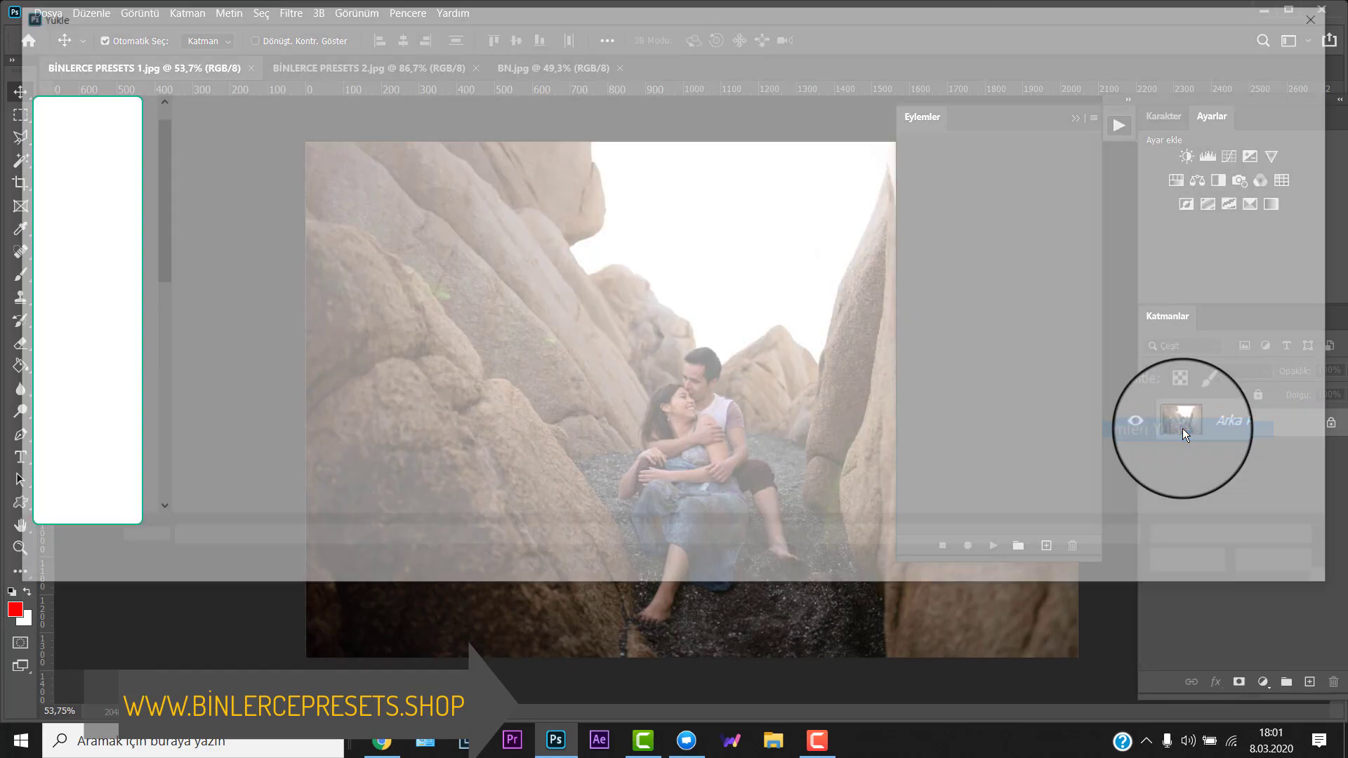
left_click(419, 149)
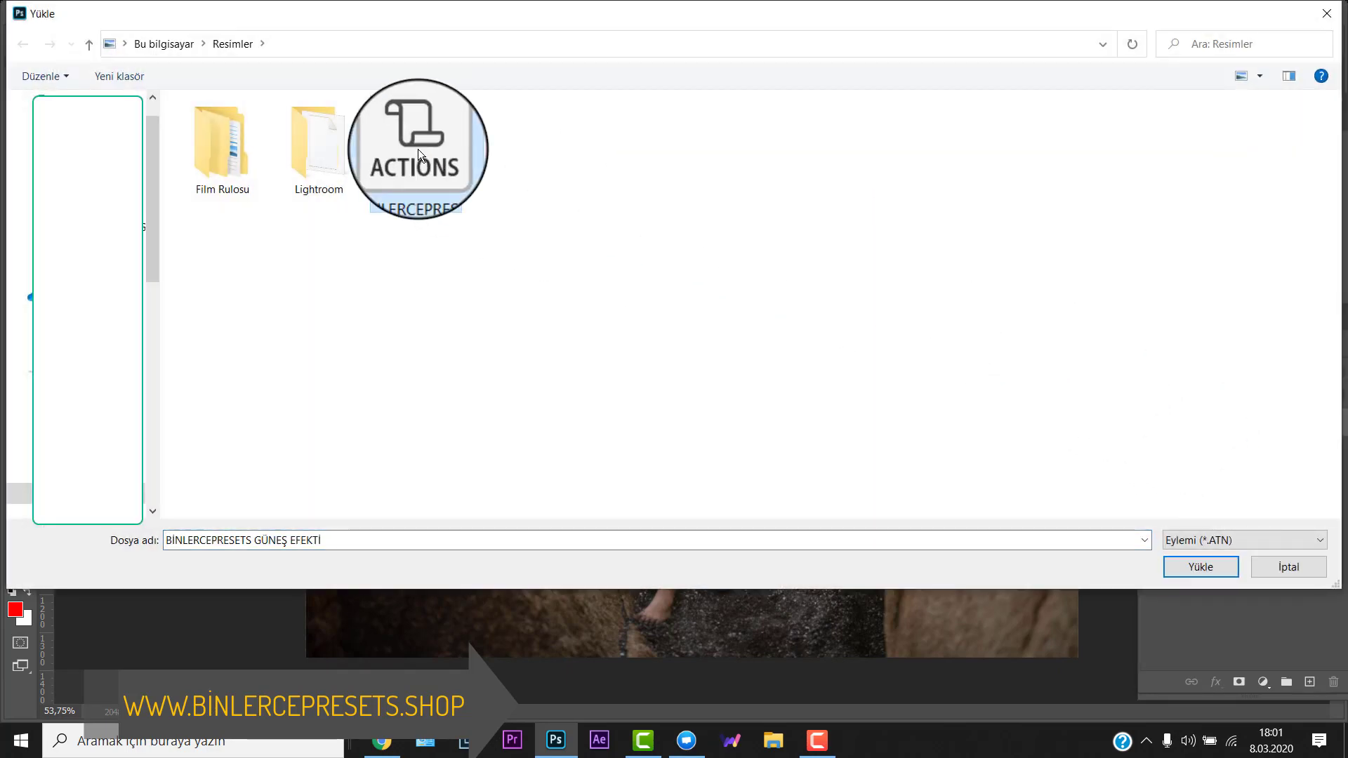
double_click(419, 149)
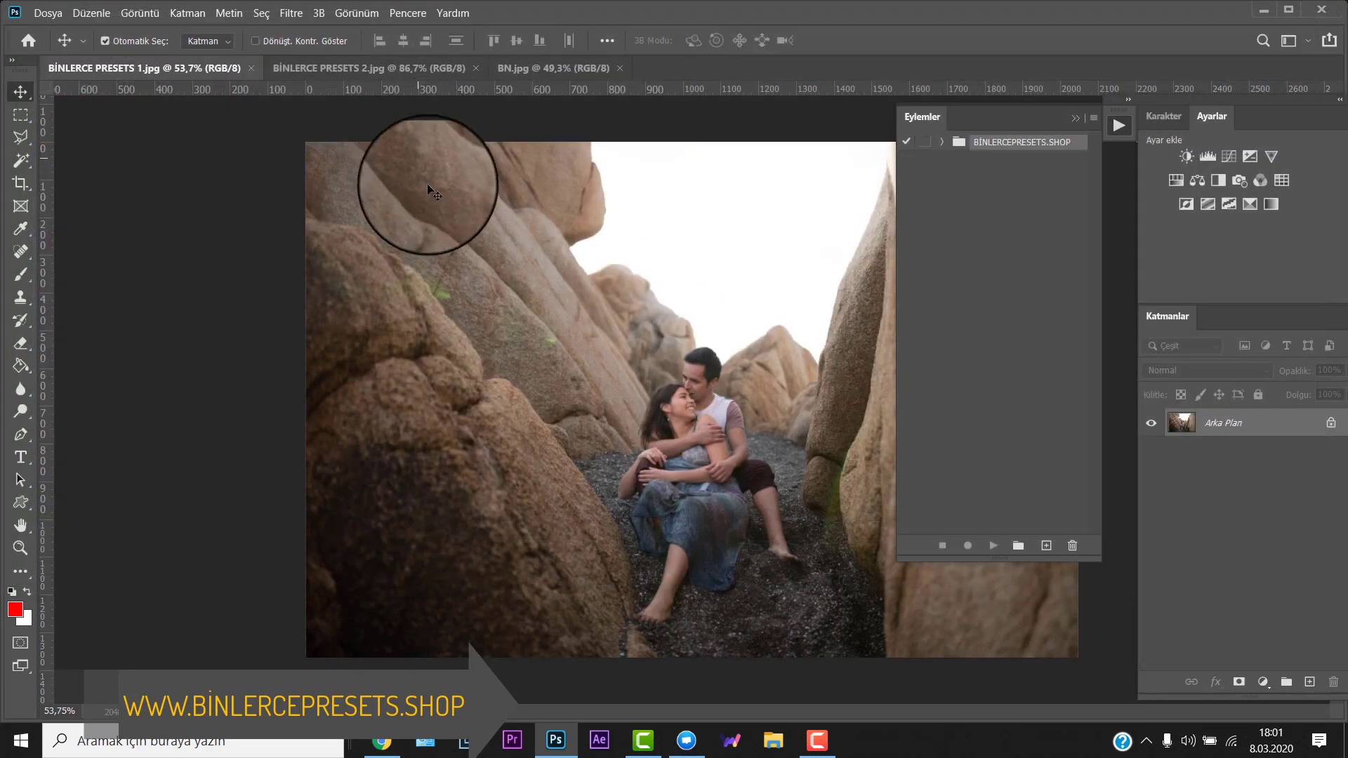
- Review the BİNLERCEPRESETS.SHOP action set and play its GÜNEŞ EFEKTİ action on the couple photo
left_click(939, 142)
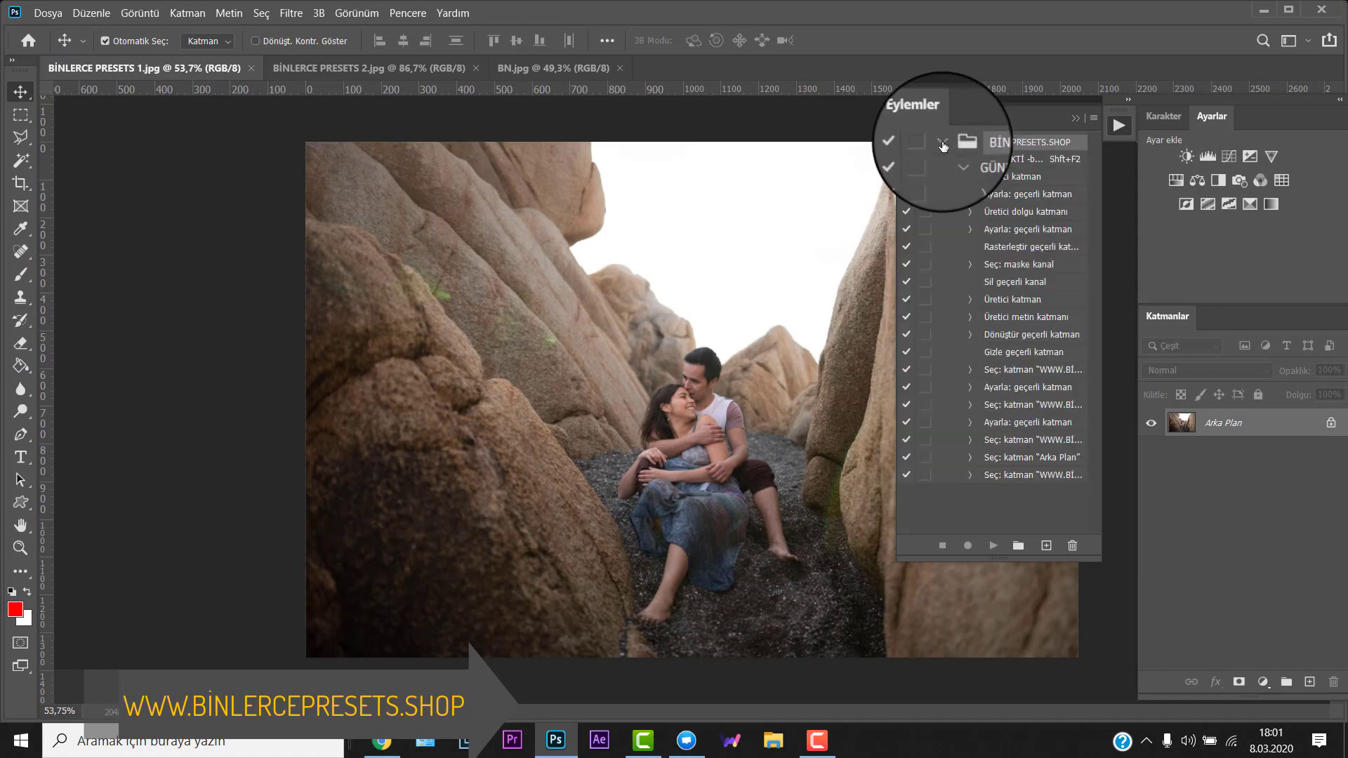
left_click(941, 143)
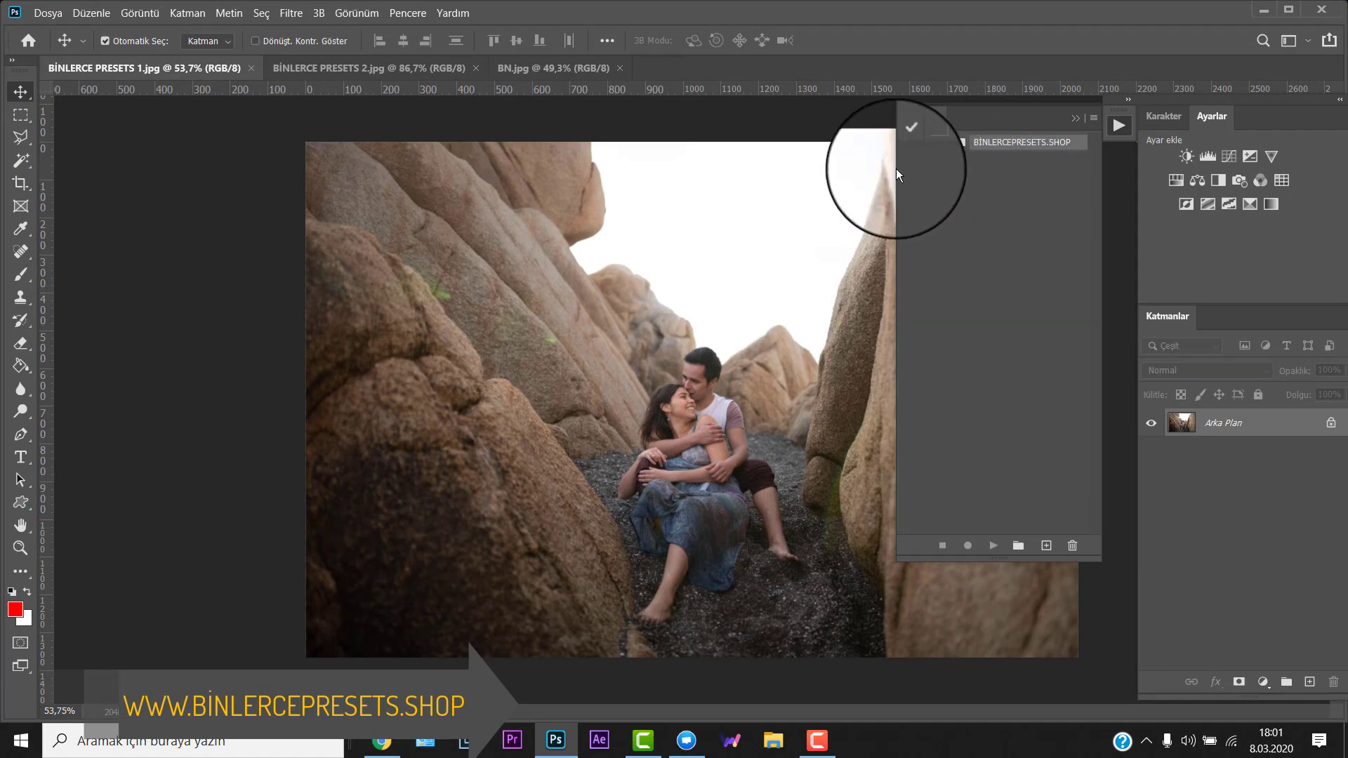
left_click(942, 142)
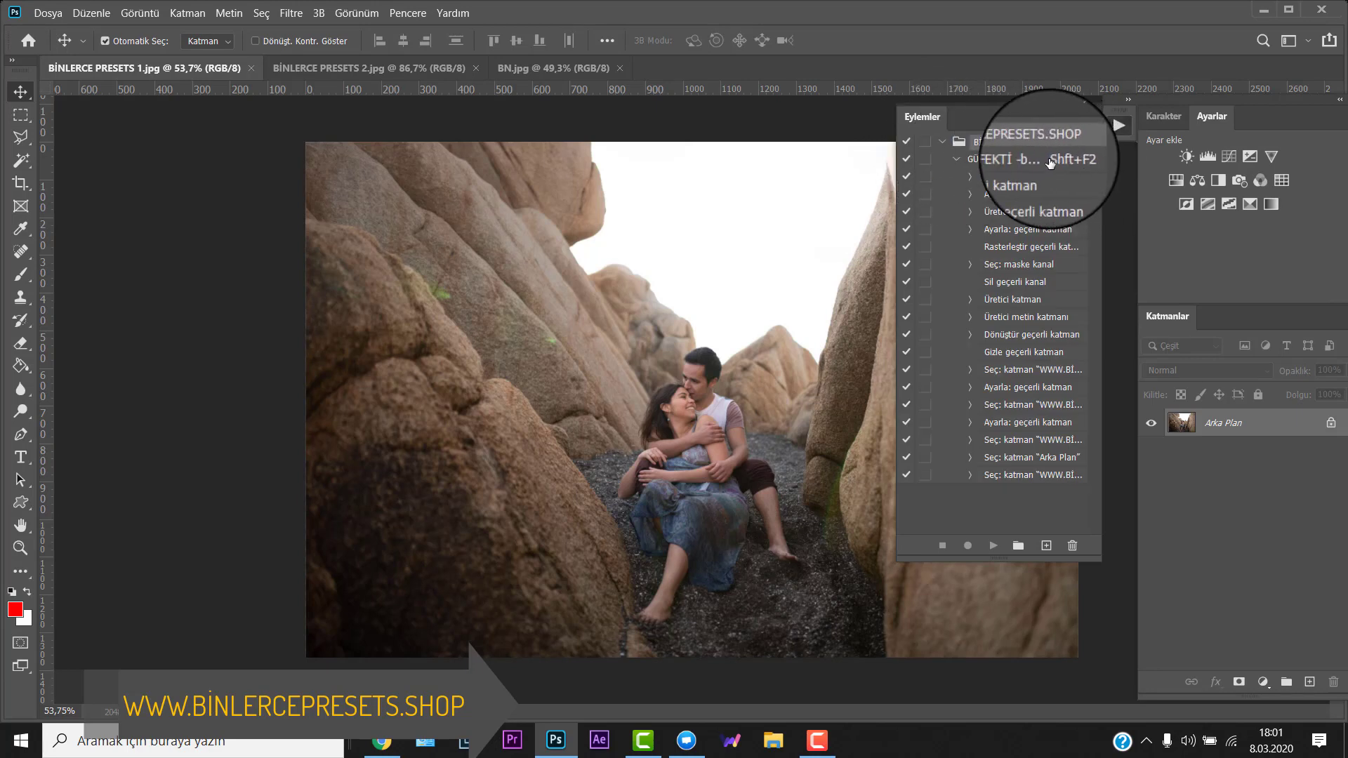
left_click(942, 141)
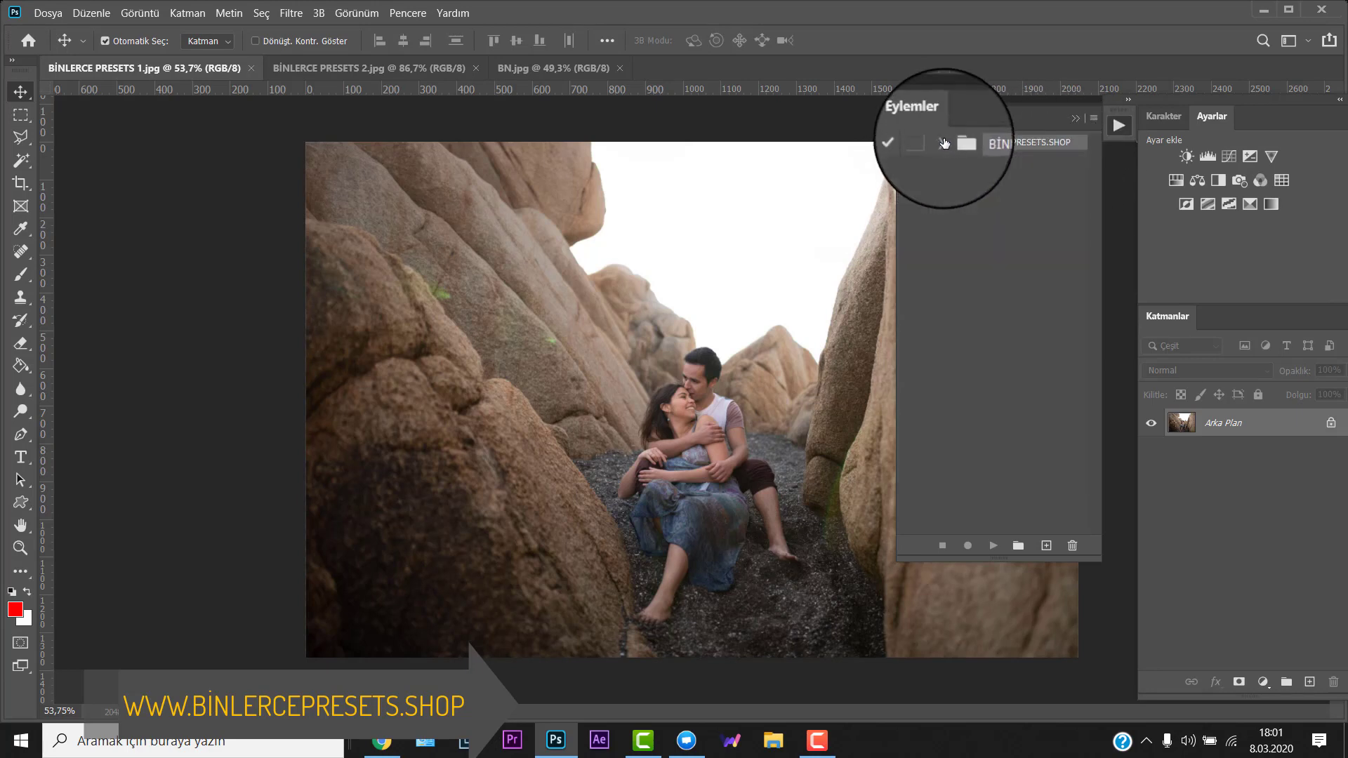
left_click(1072, 119)
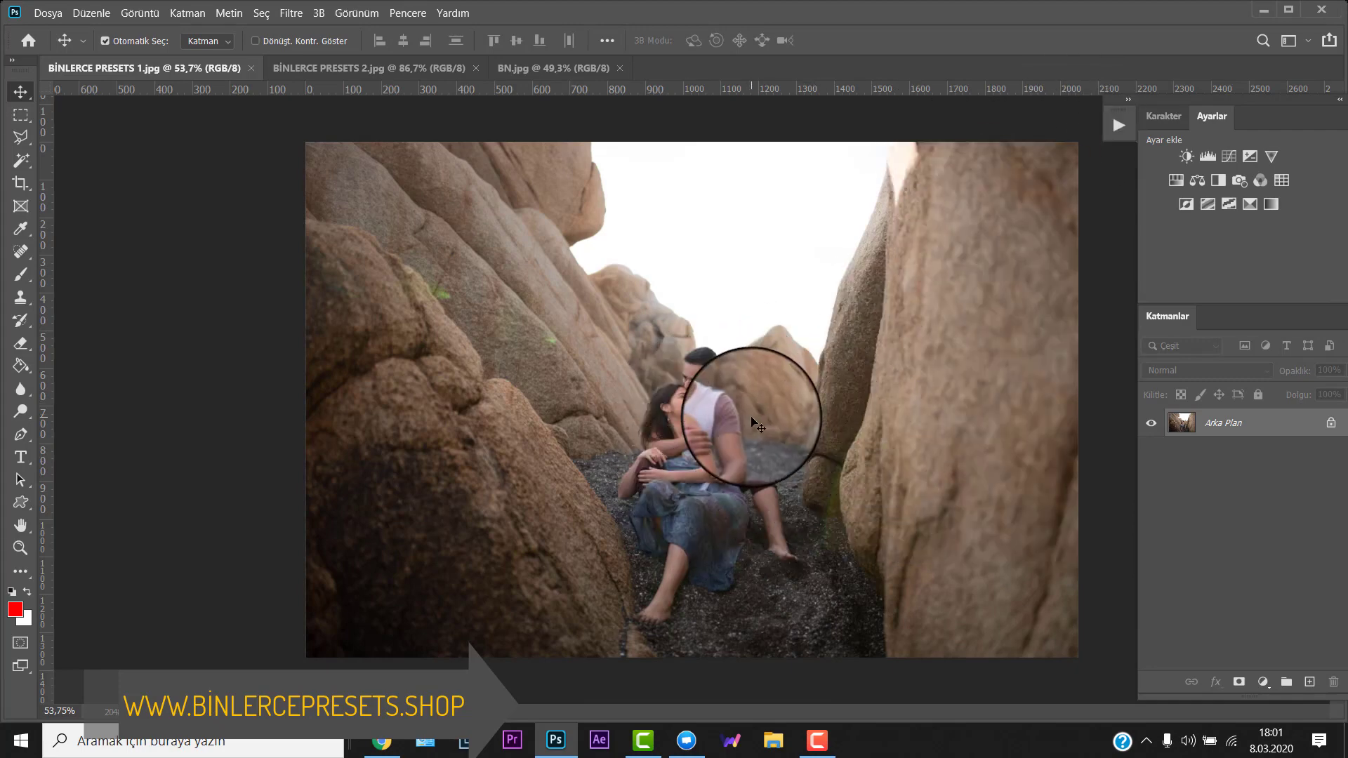
key("shift+F2")
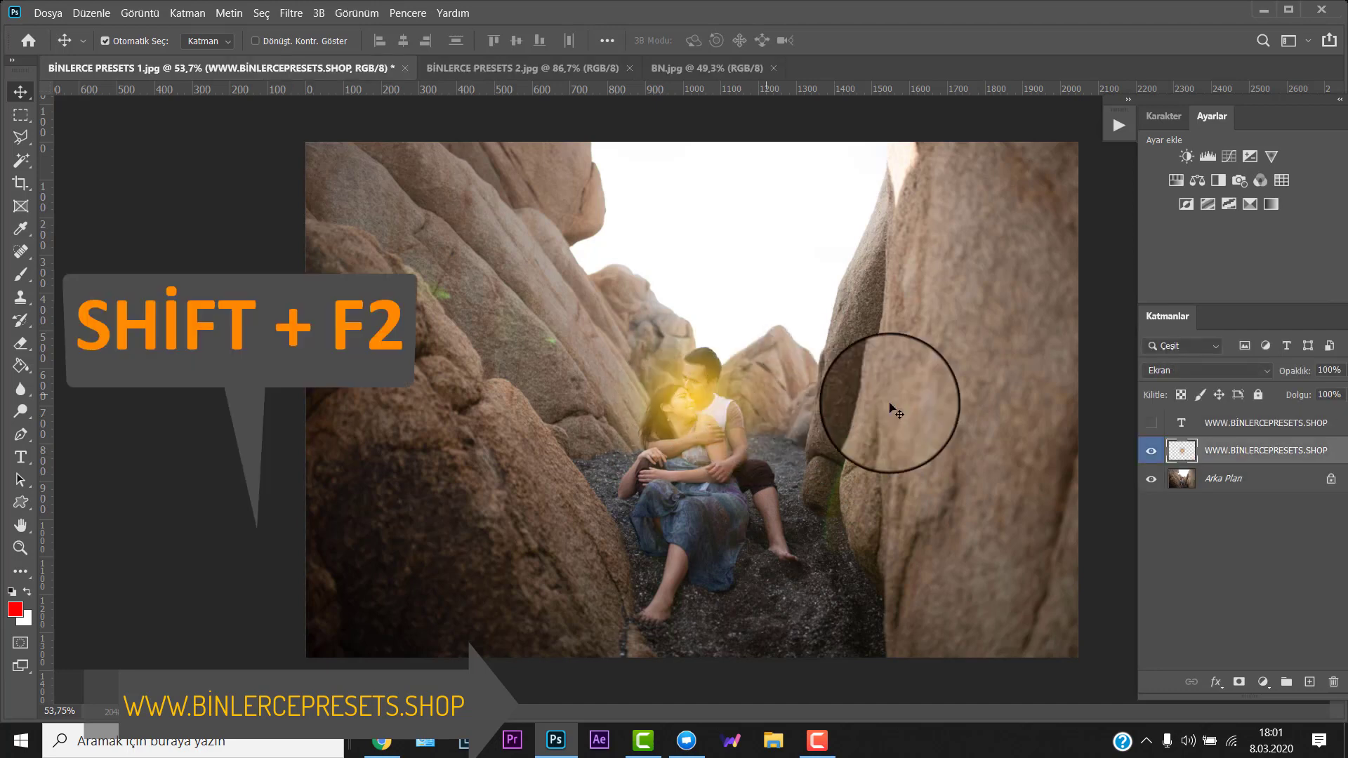
left_click(1151, 425)
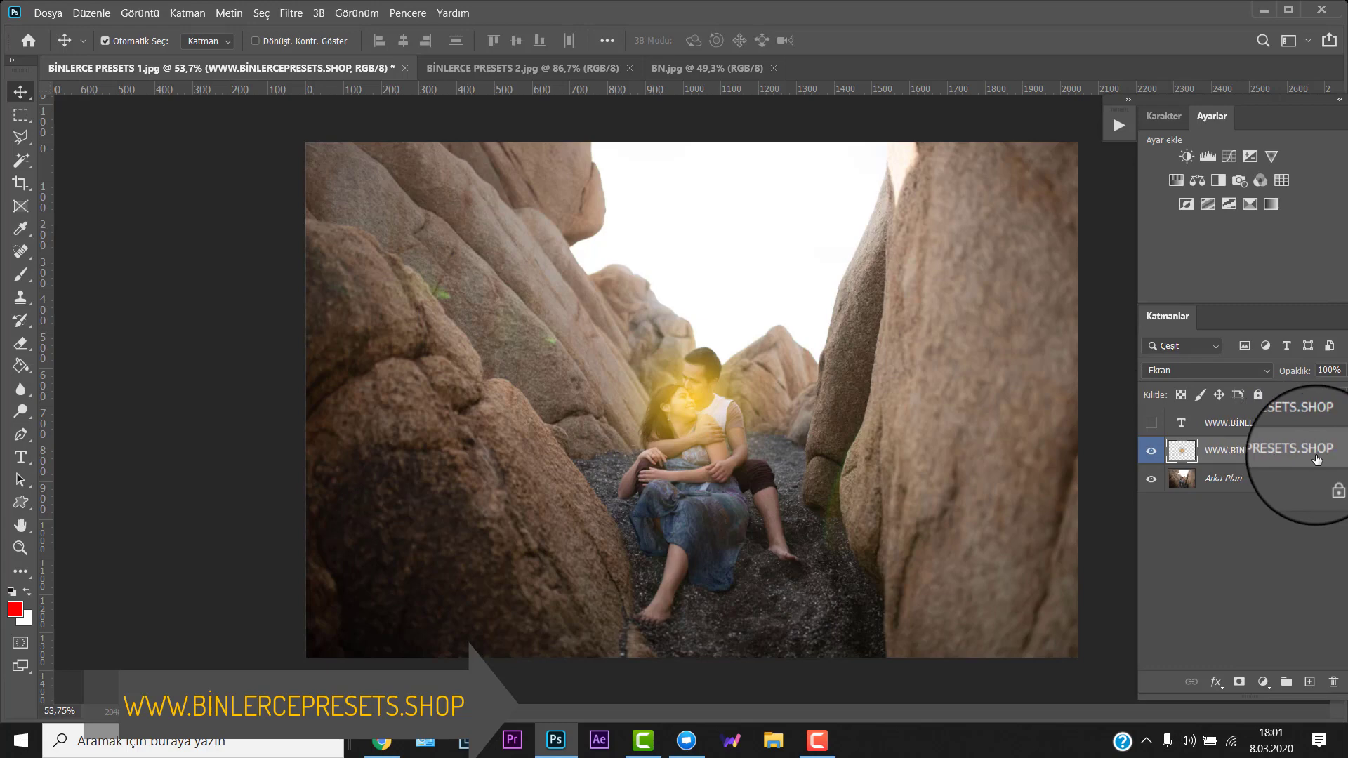
- Scale the sun effect layer to about 396% and position its glow over the upper-left rocks of the photo
key("ctrl+t")
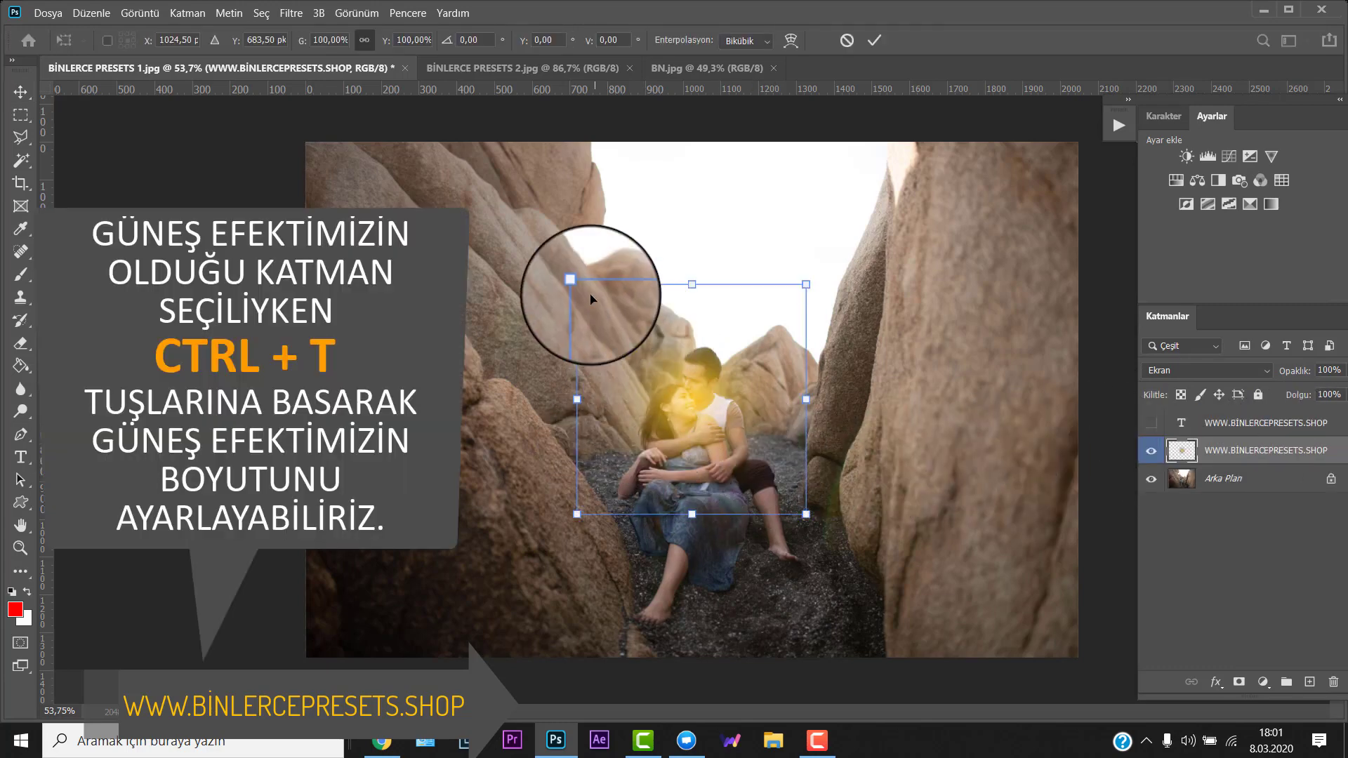
left_click_drag(581, 286, 148, 106)
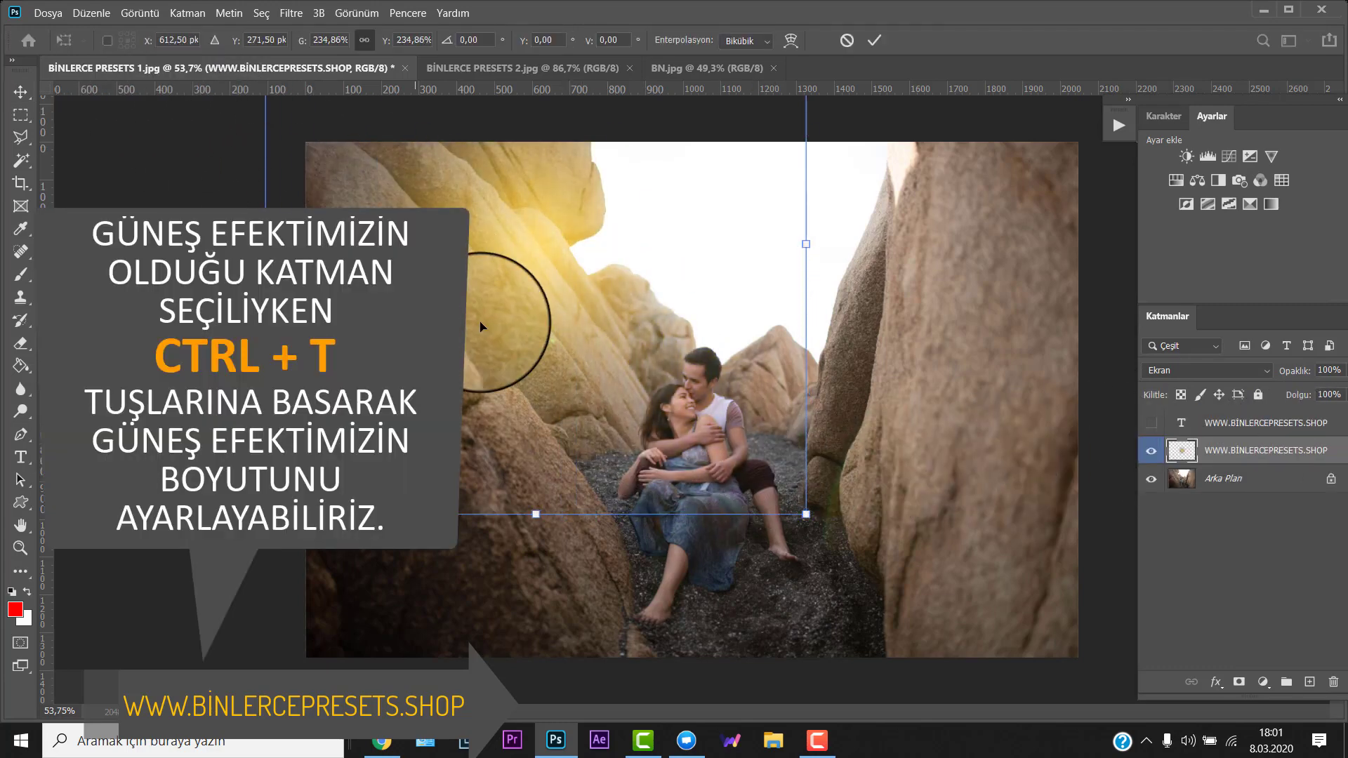
key("ctrl+0")
left_click_drag(768, 471, 926, 646)
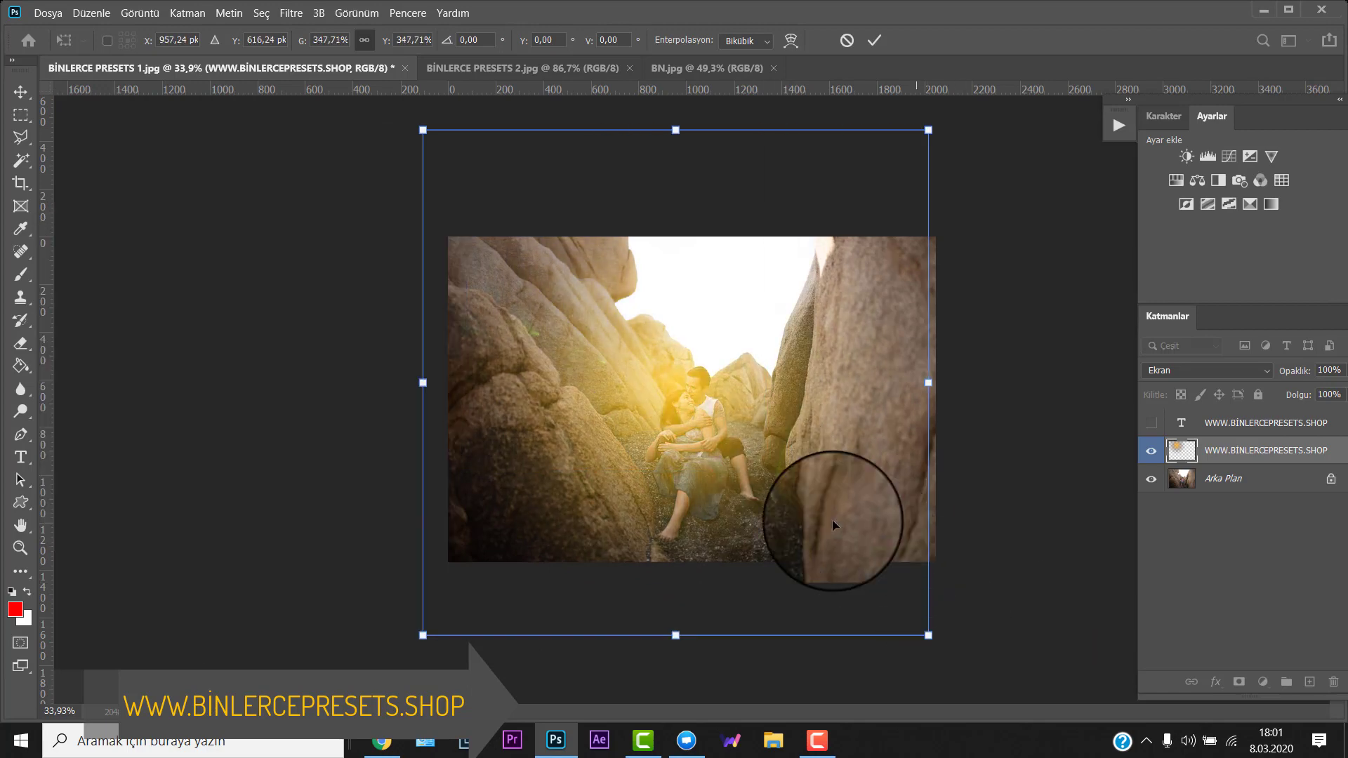
left_click_drag(795, 519, 884, 418)
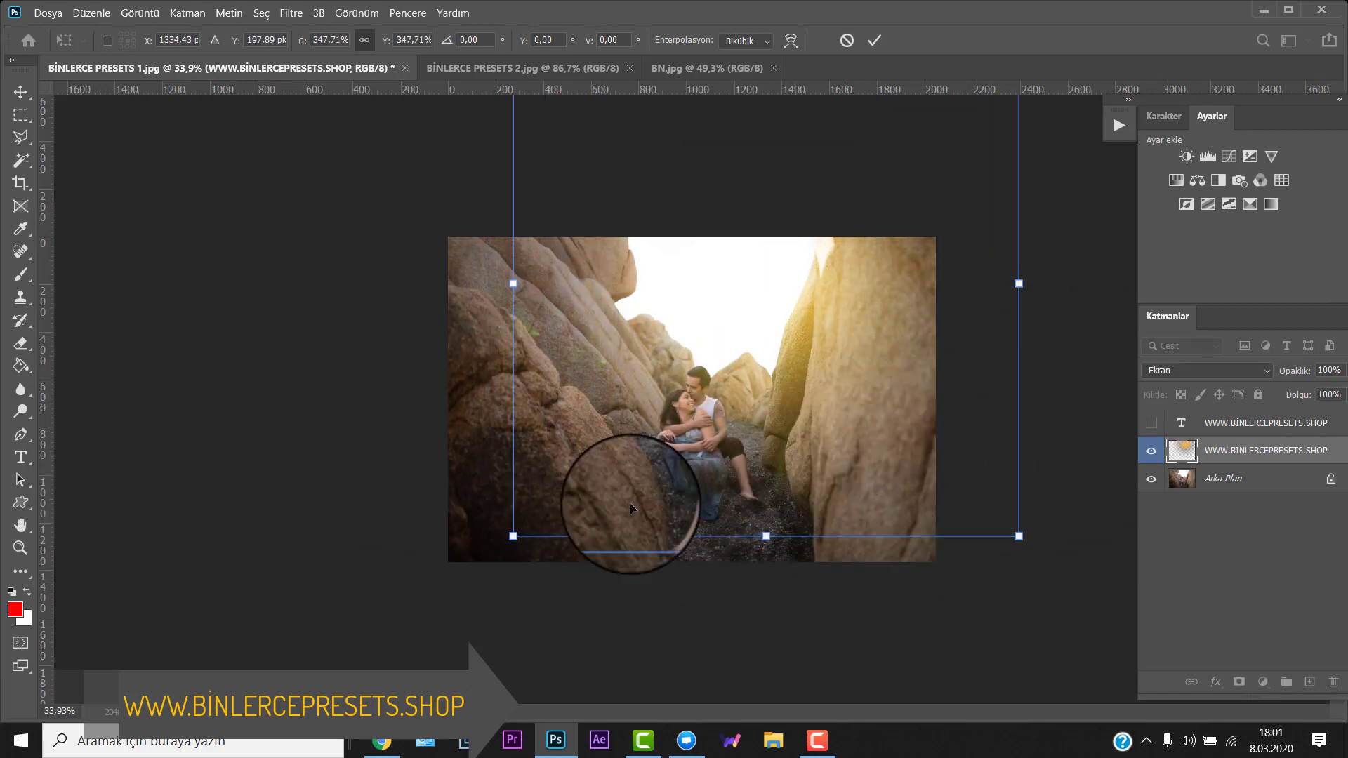
left_click_drag(512, 535, 445, 609)
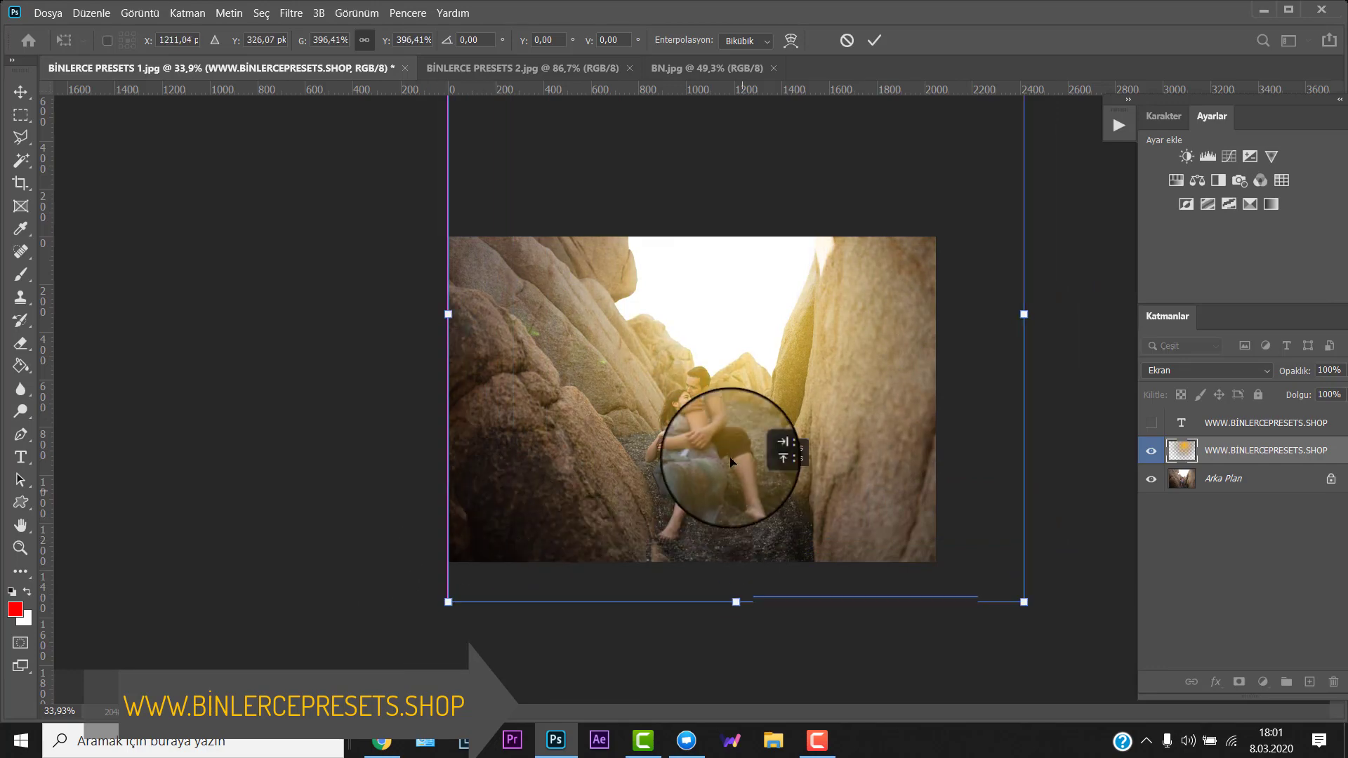
left_click_drag(725, 451, 651, 452)
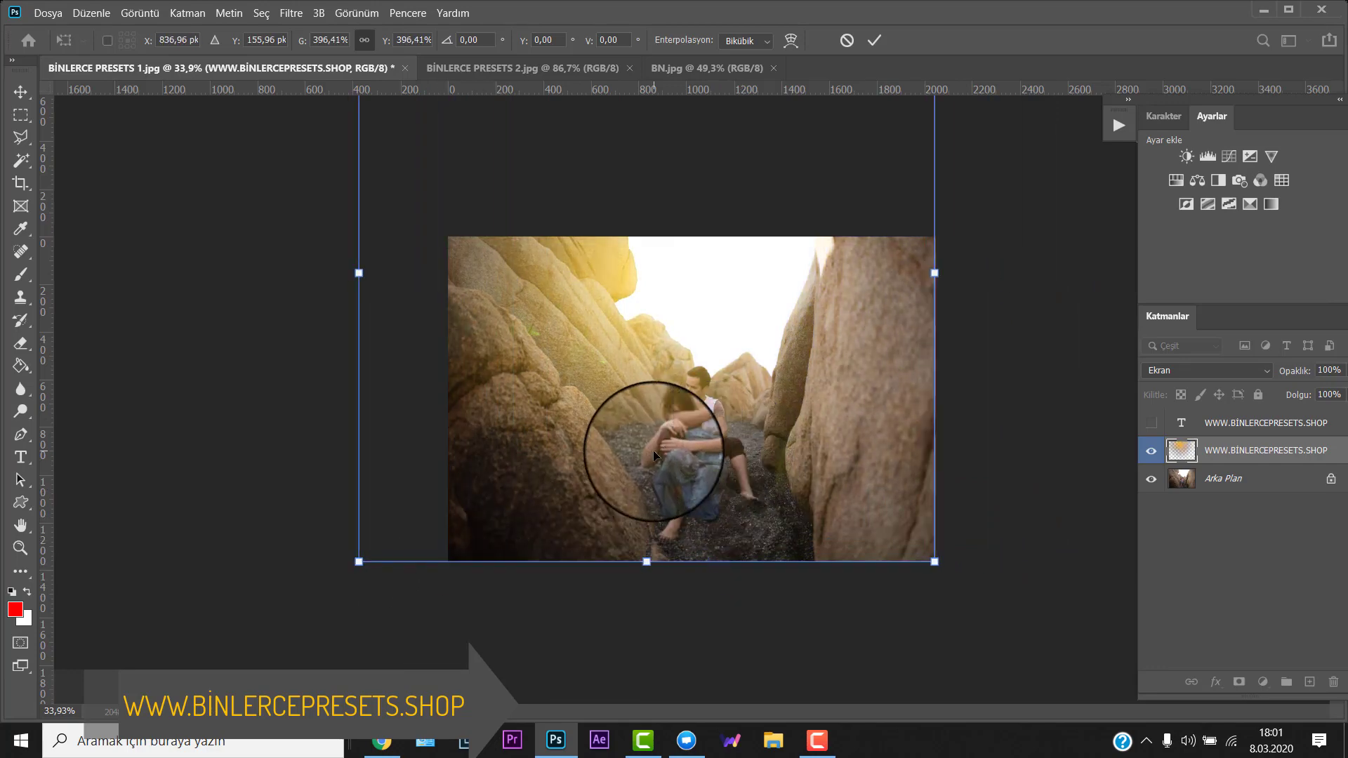
key("Return")
scroll(682, 333, "up", 3)
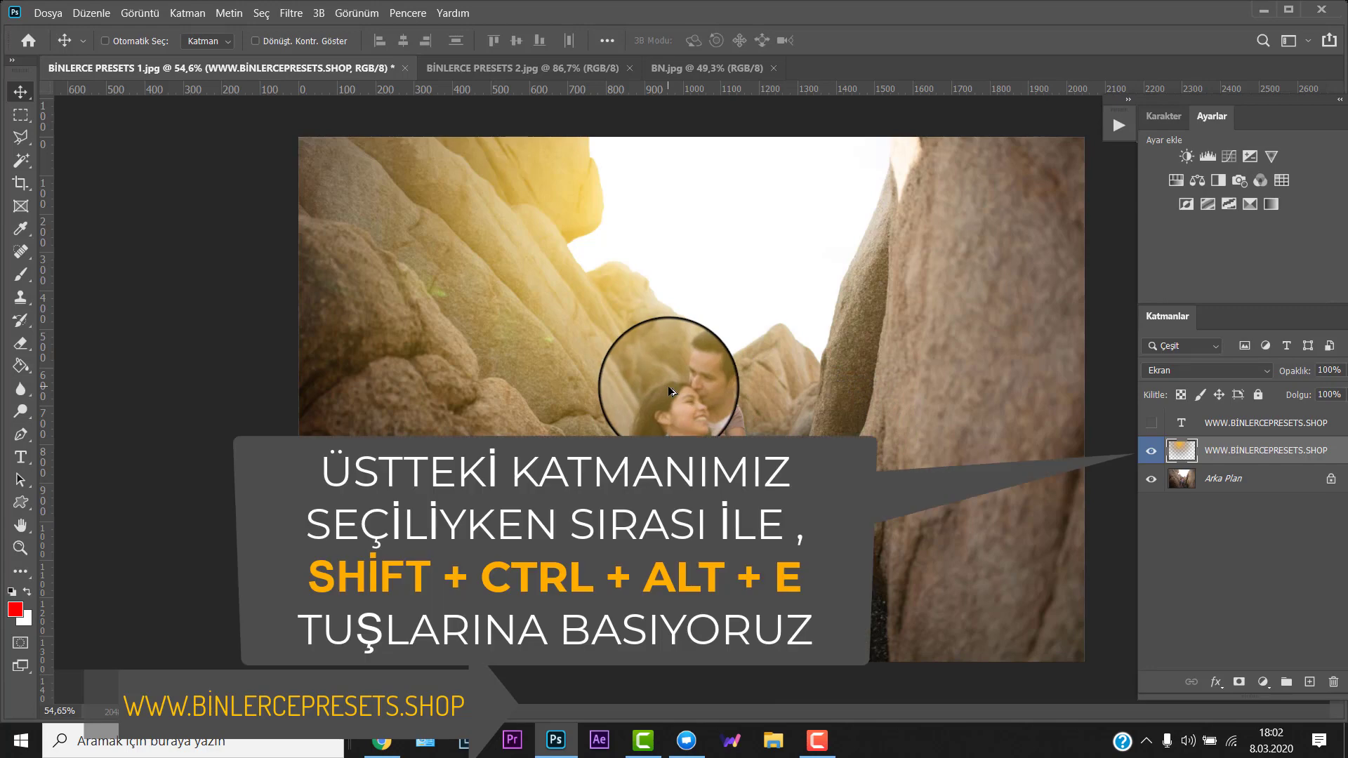
key("ctrl+shift+alt+e")
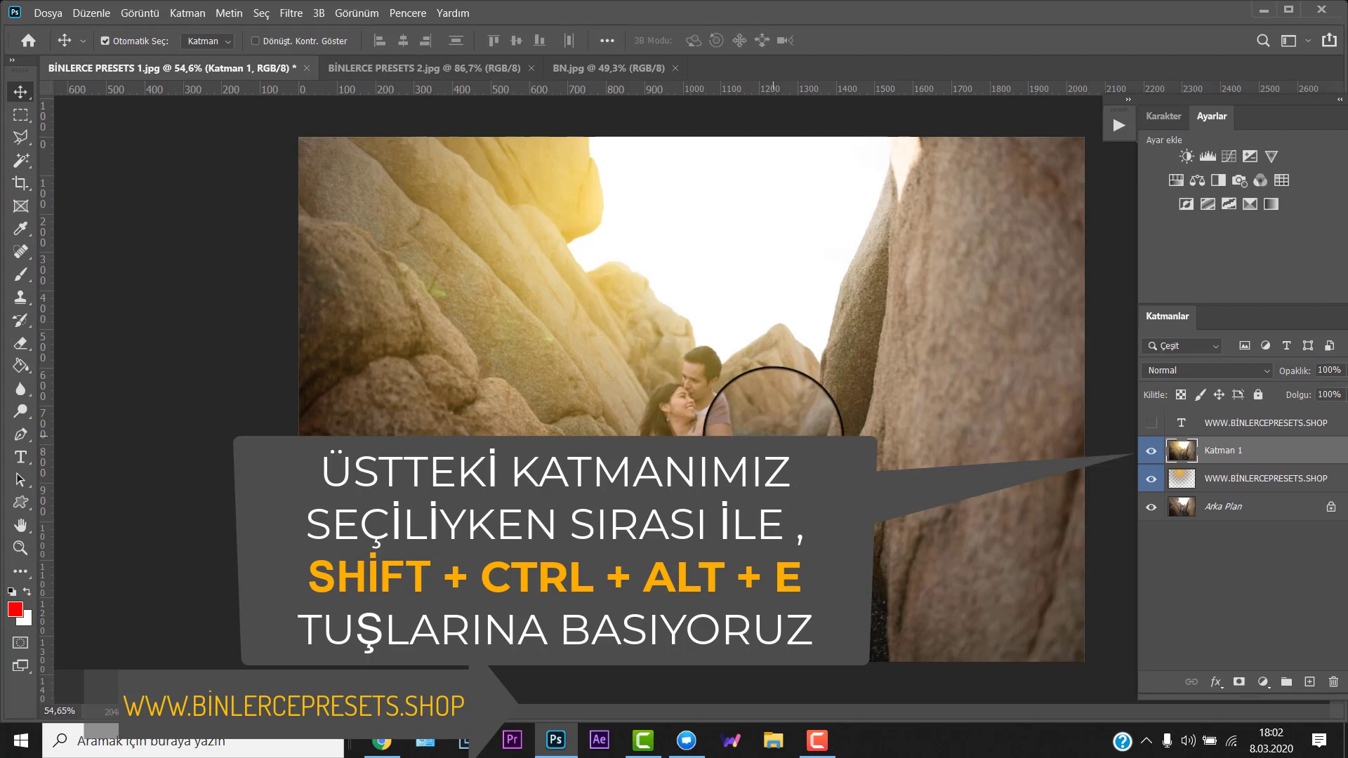
key("ctrl+shift+a")
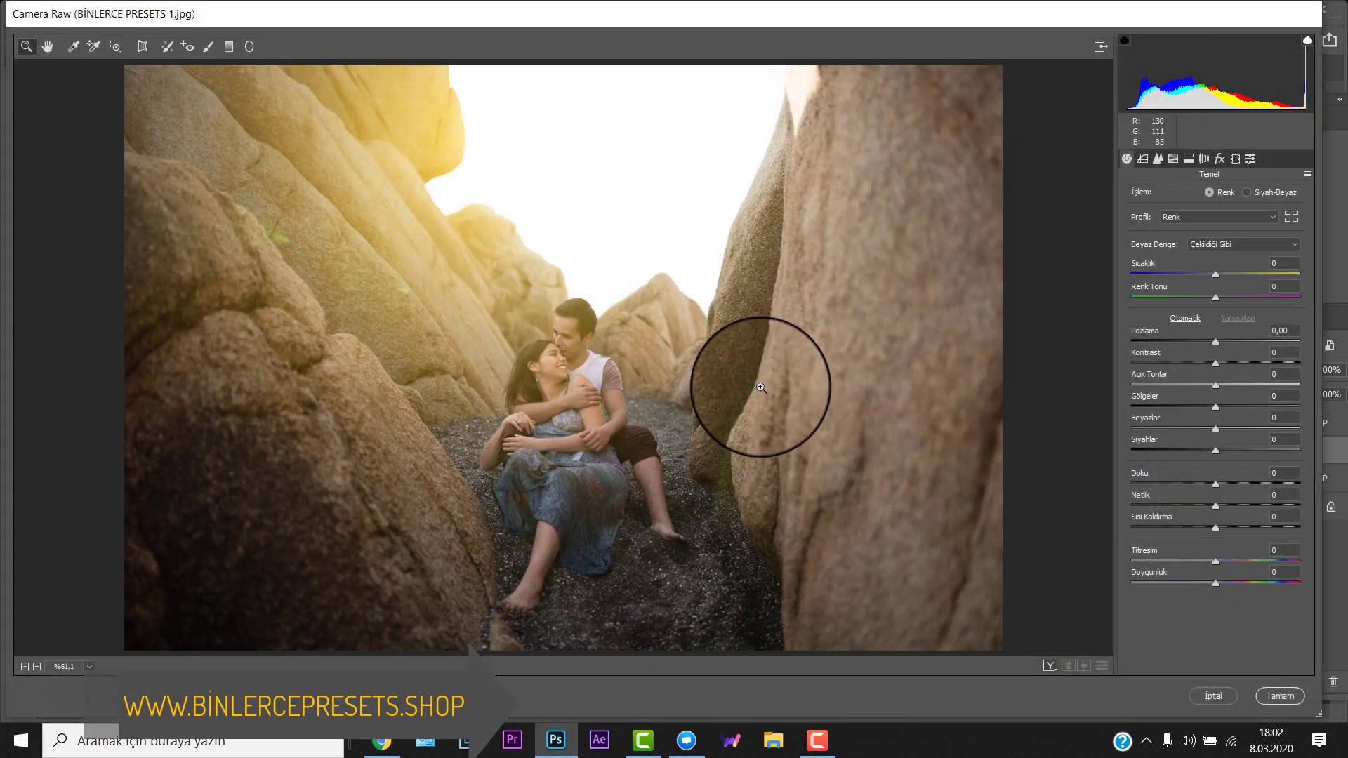
left_click(1252, 158)
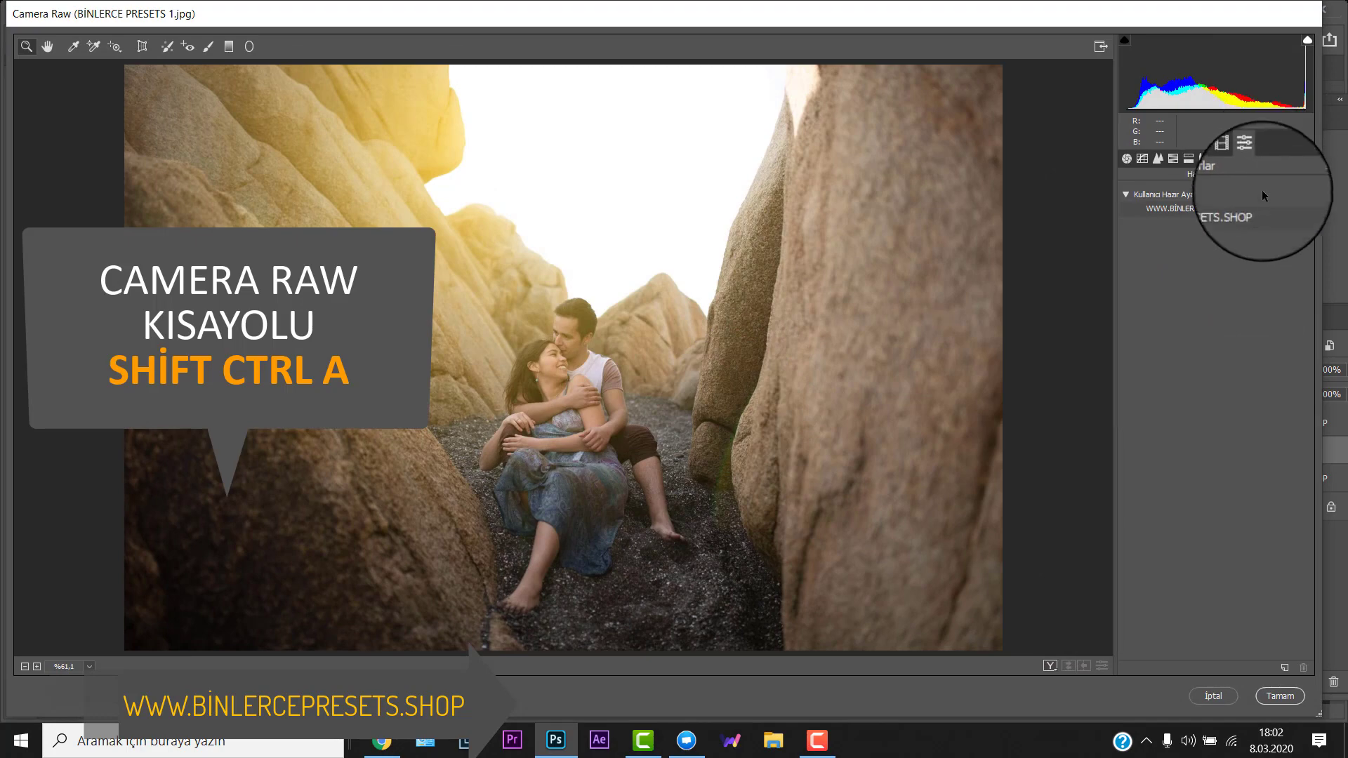
left_click(1256, 208)
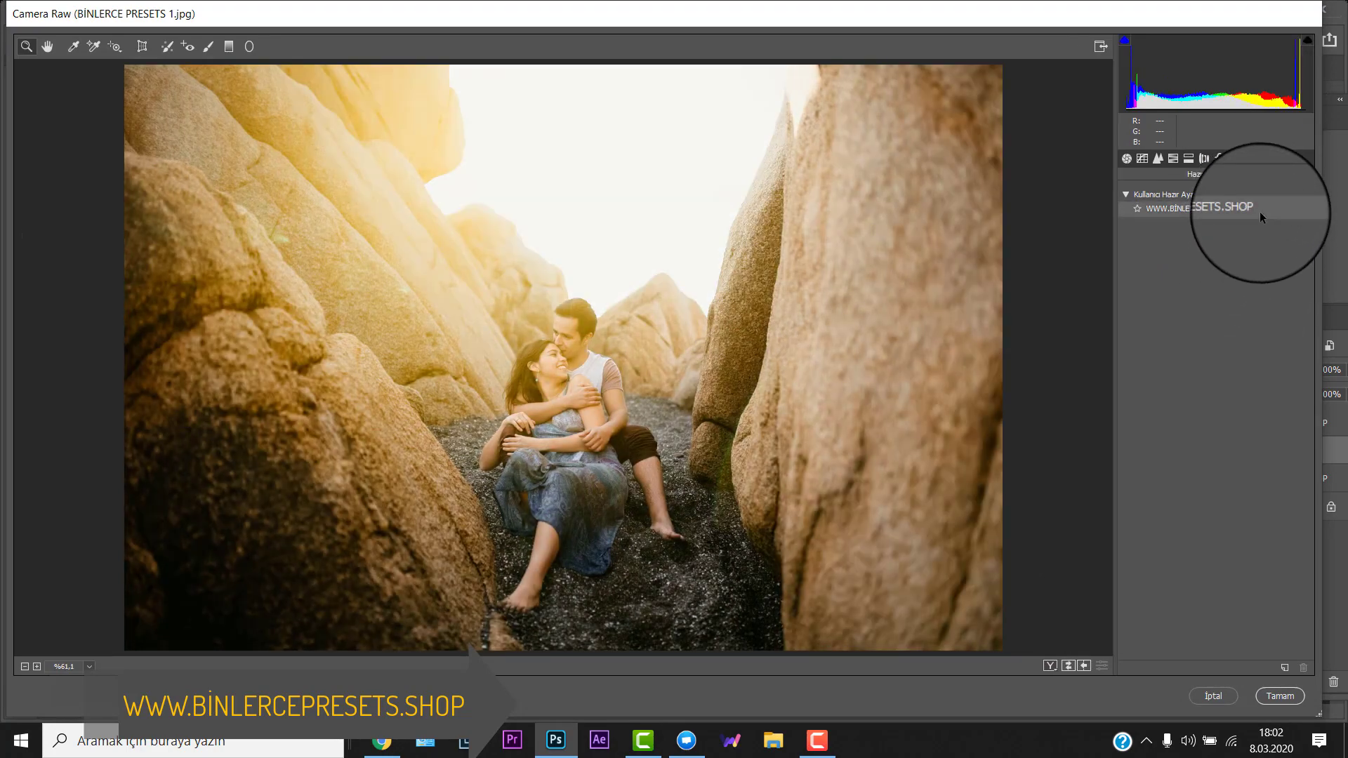
left_click(1259, 212)
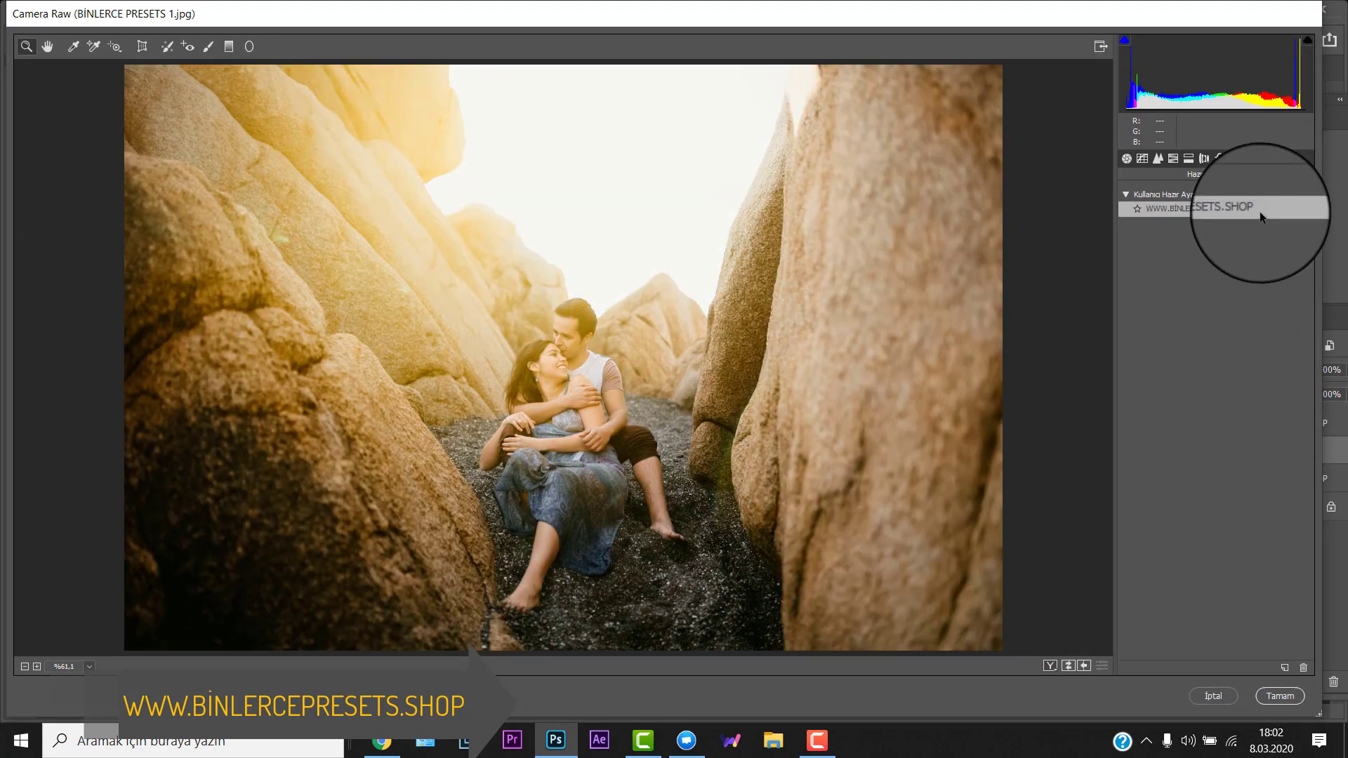
left_click(1285, 699)
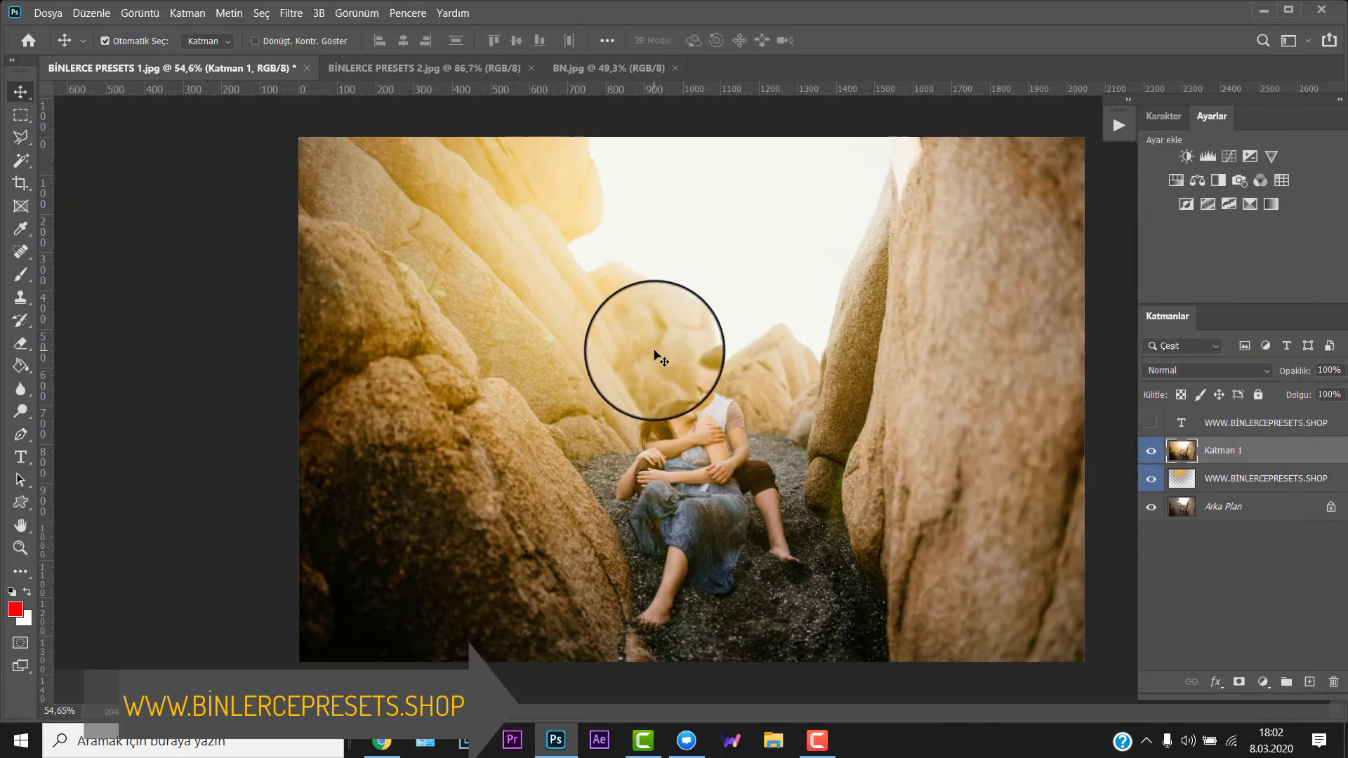
- Compare the edited photo with the original by hiding and showing every layer except Arka Plan
left_click(1151, 511)
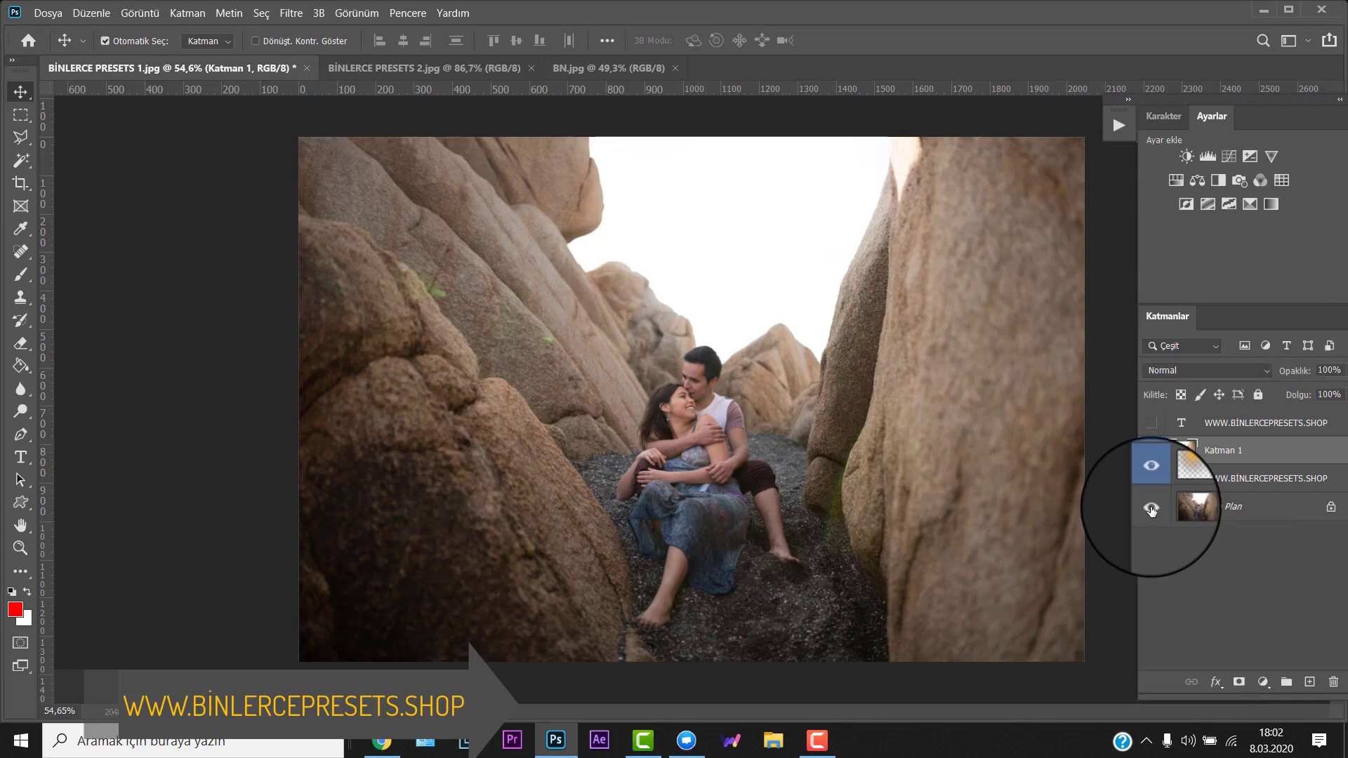
left_click(1151, 511)
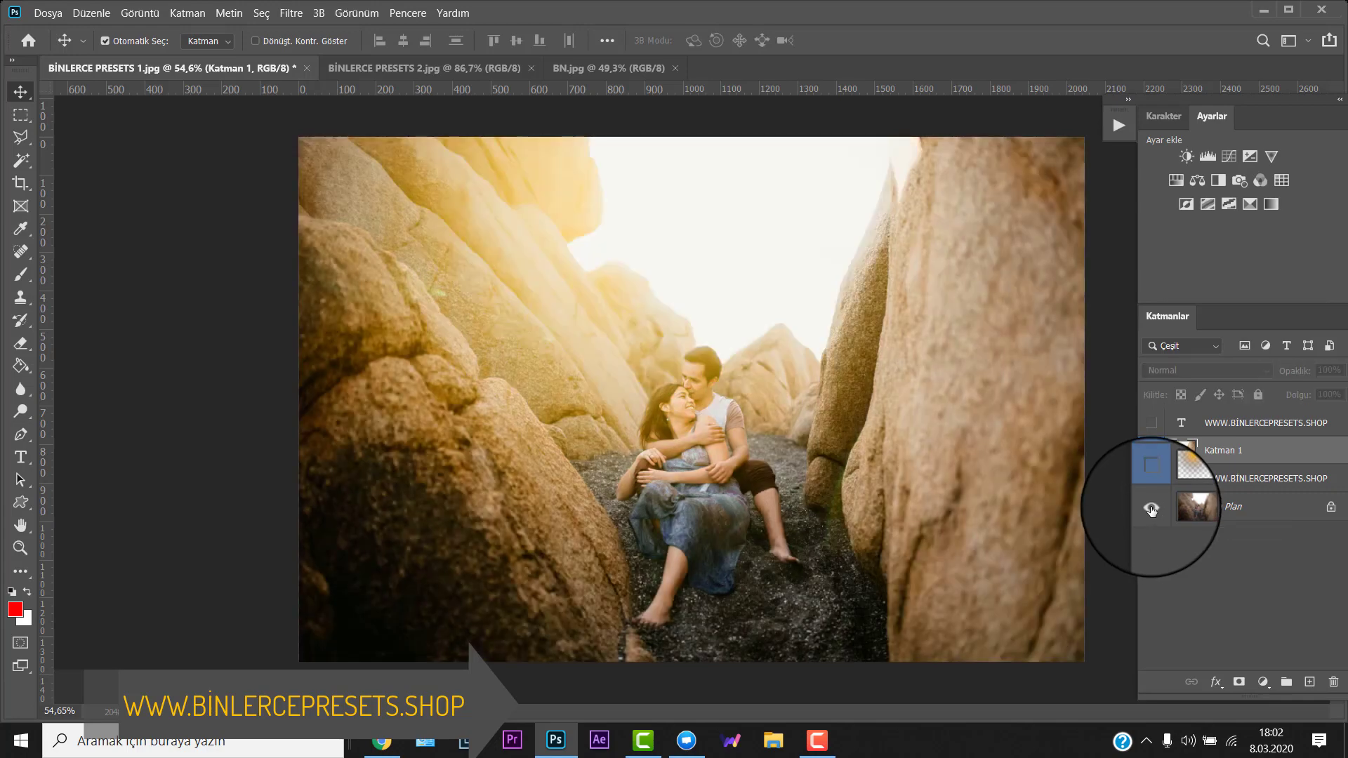
left_click(1151, 511)
left_click(1151, 511)
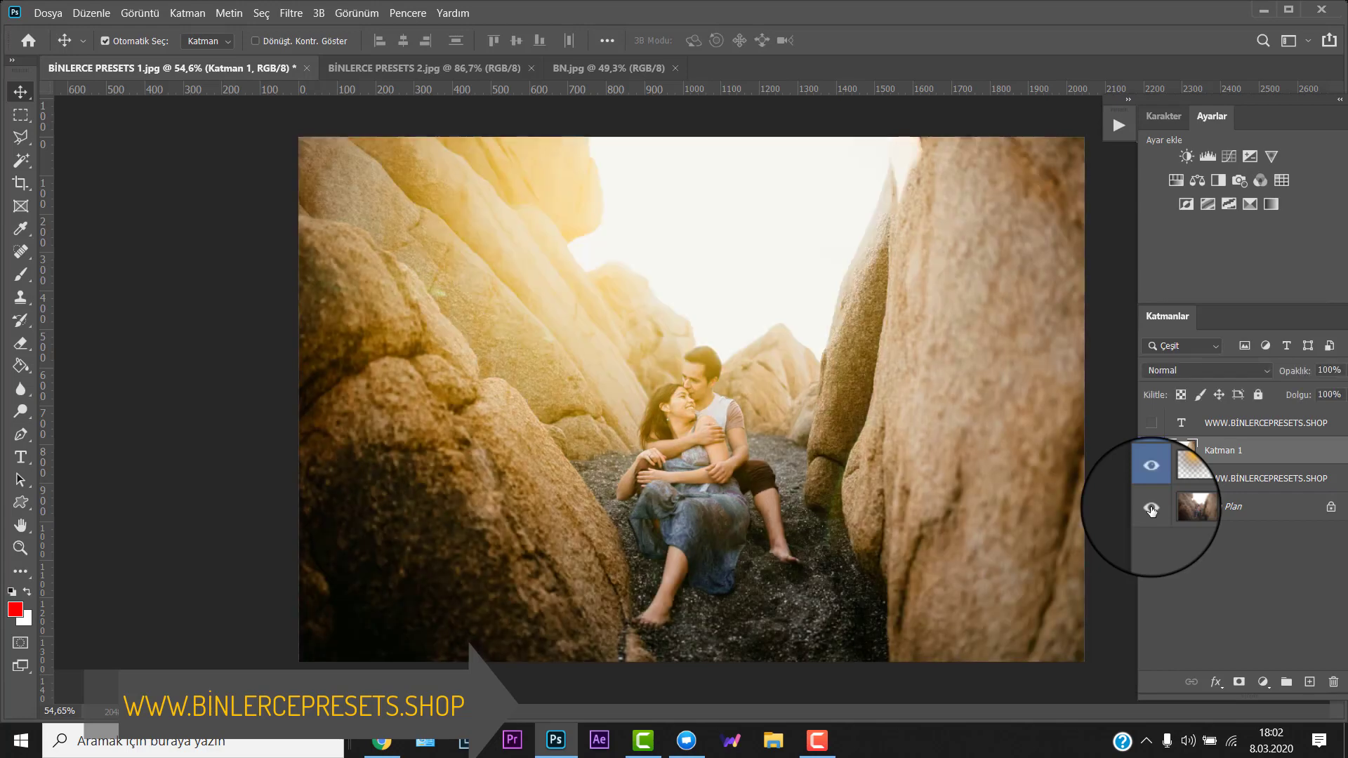
- Set the opacity of the Katman 1 layer to 83%
left_click_drag(1281, 103, 1246, 98)
left_click(1316, 366)
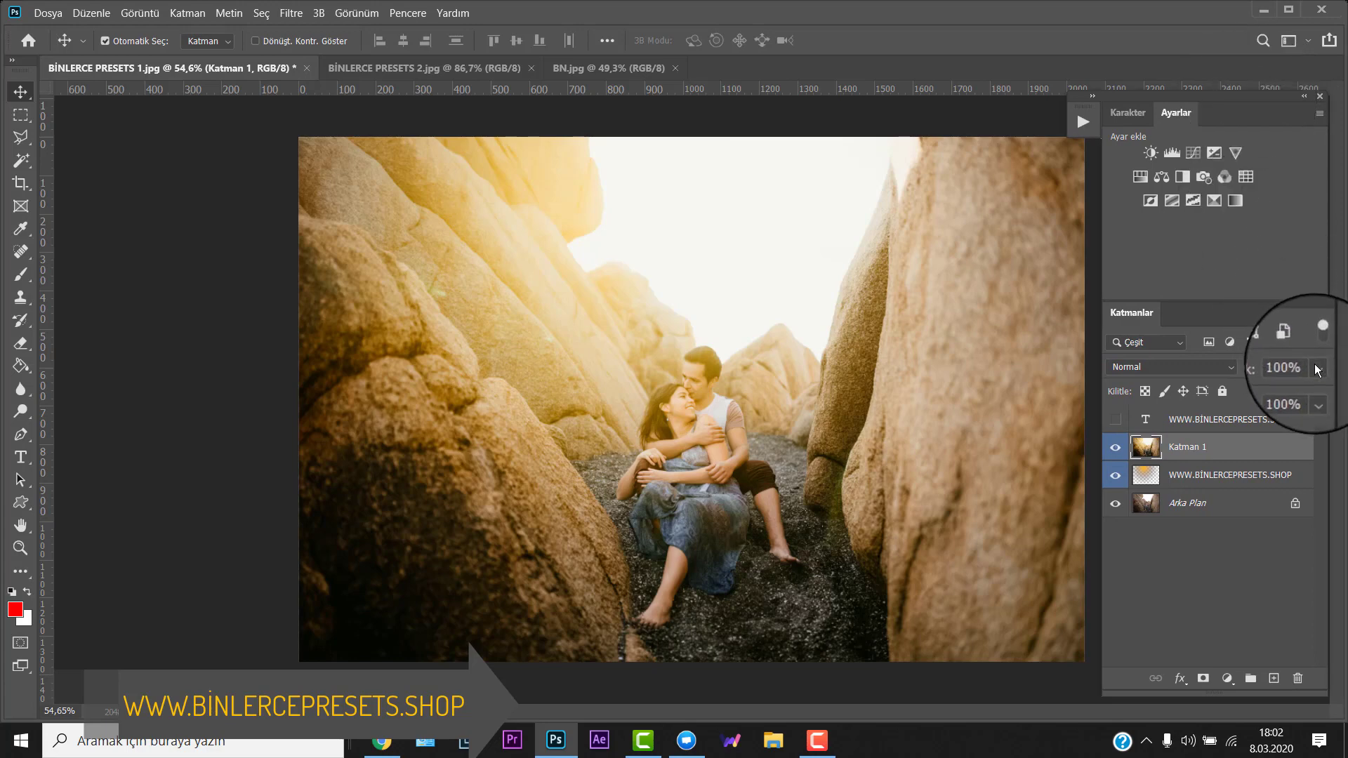
mouse_move(1290, 382)
left_mouse_down()
mouse_move(1228, 386)
mouse_move(1302, 384)
left_mouse_up()
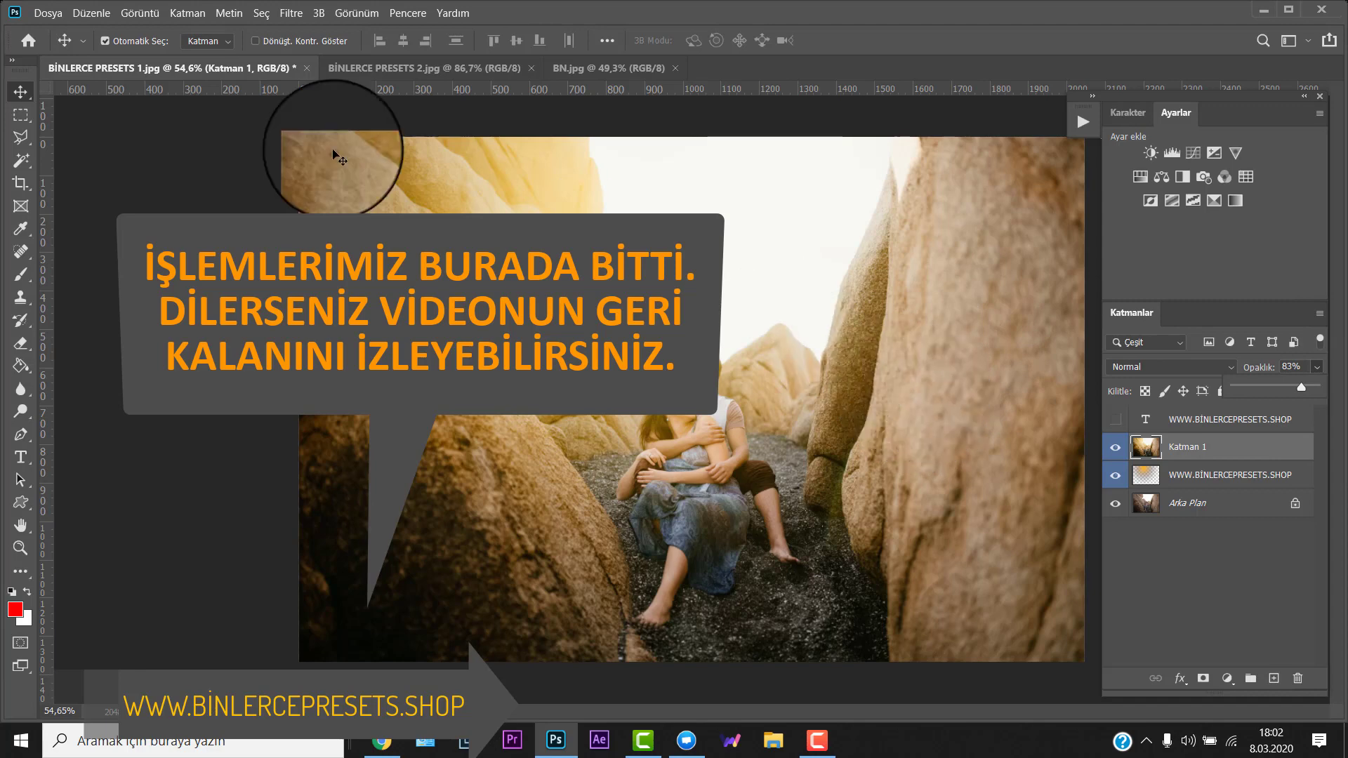
- In BİNLERCE PRESETS 2.jpg, run the sun effect action and scale its layer to about 400%, with the glow over the guests on the photo's left side
left_click(374, 66)
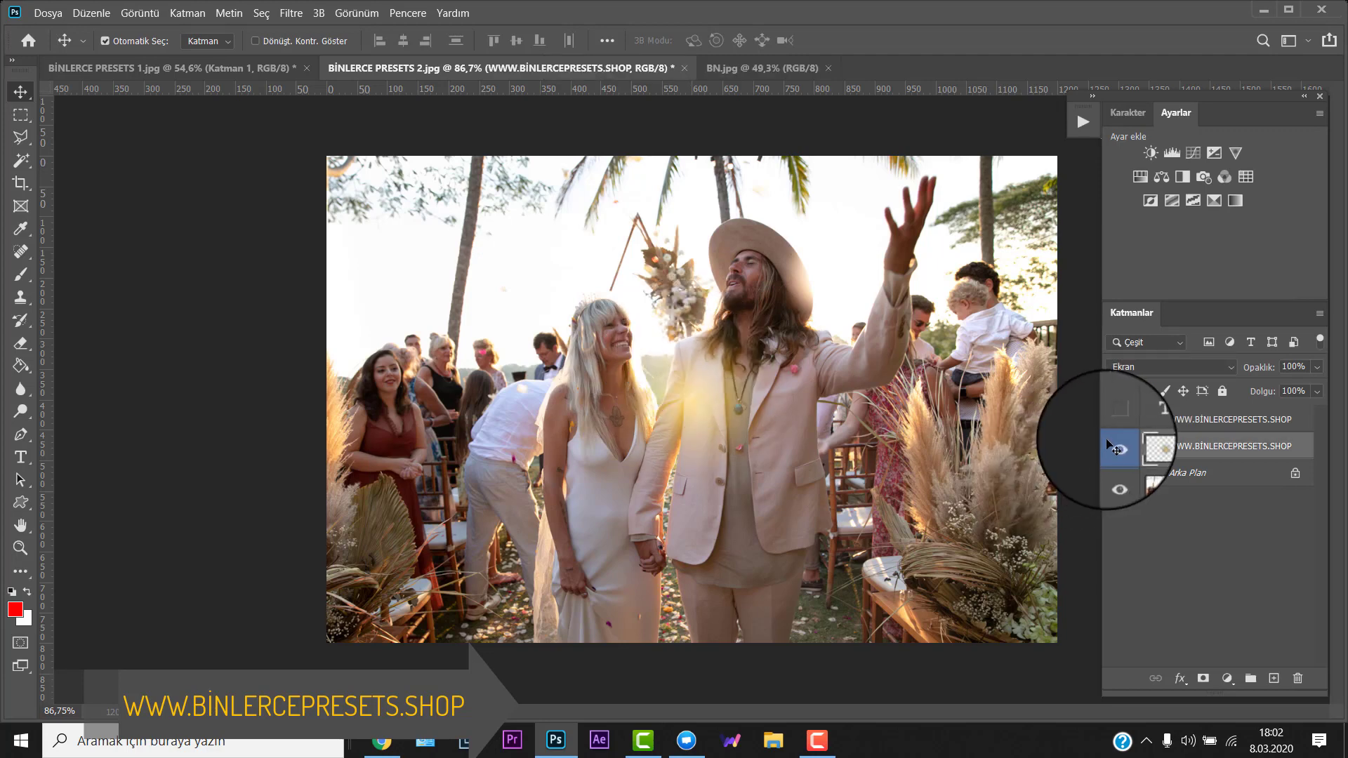
key("ctrl+t")
scroll(744, 395, "down", 5)
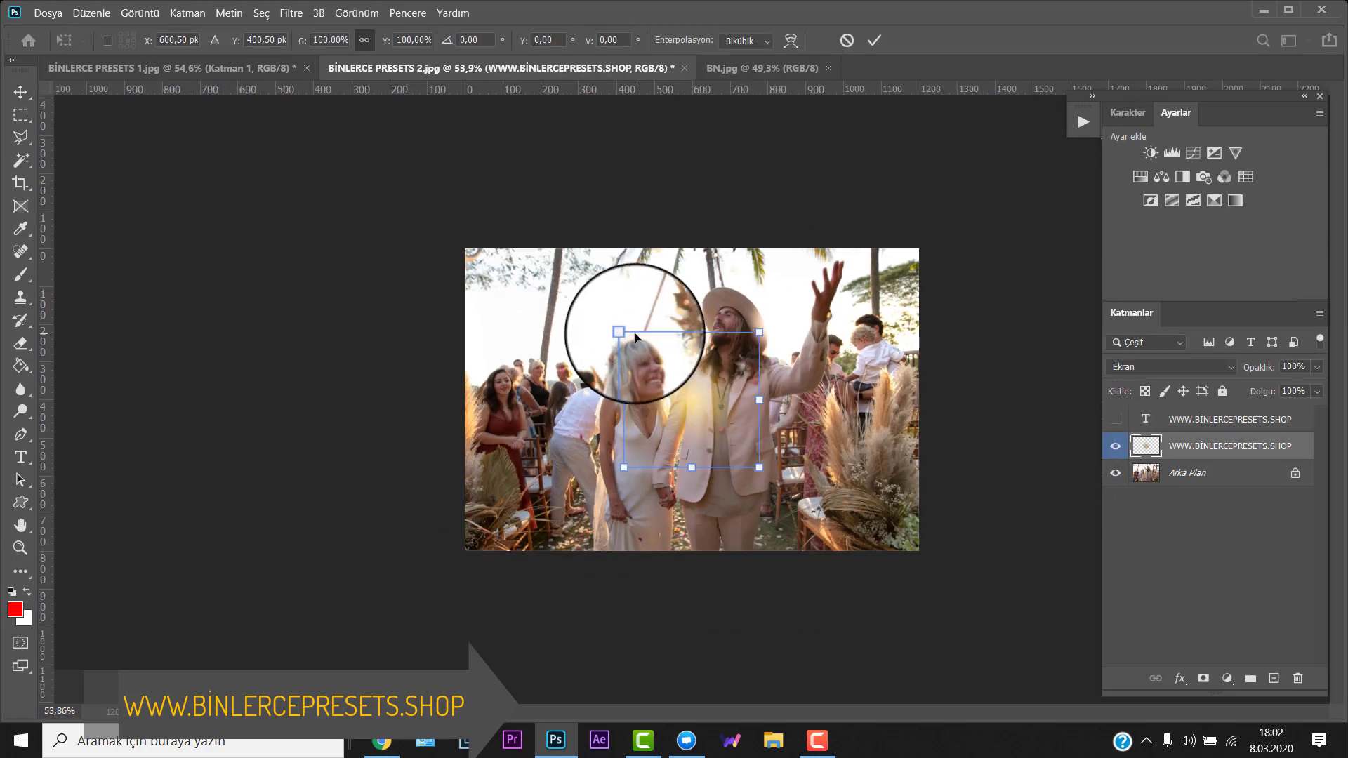
left_click_drag(604, 308, 583, 352)
left_click_drag(779, 565, 872, 625)
left_click_drag(771, 464, 727, 460)
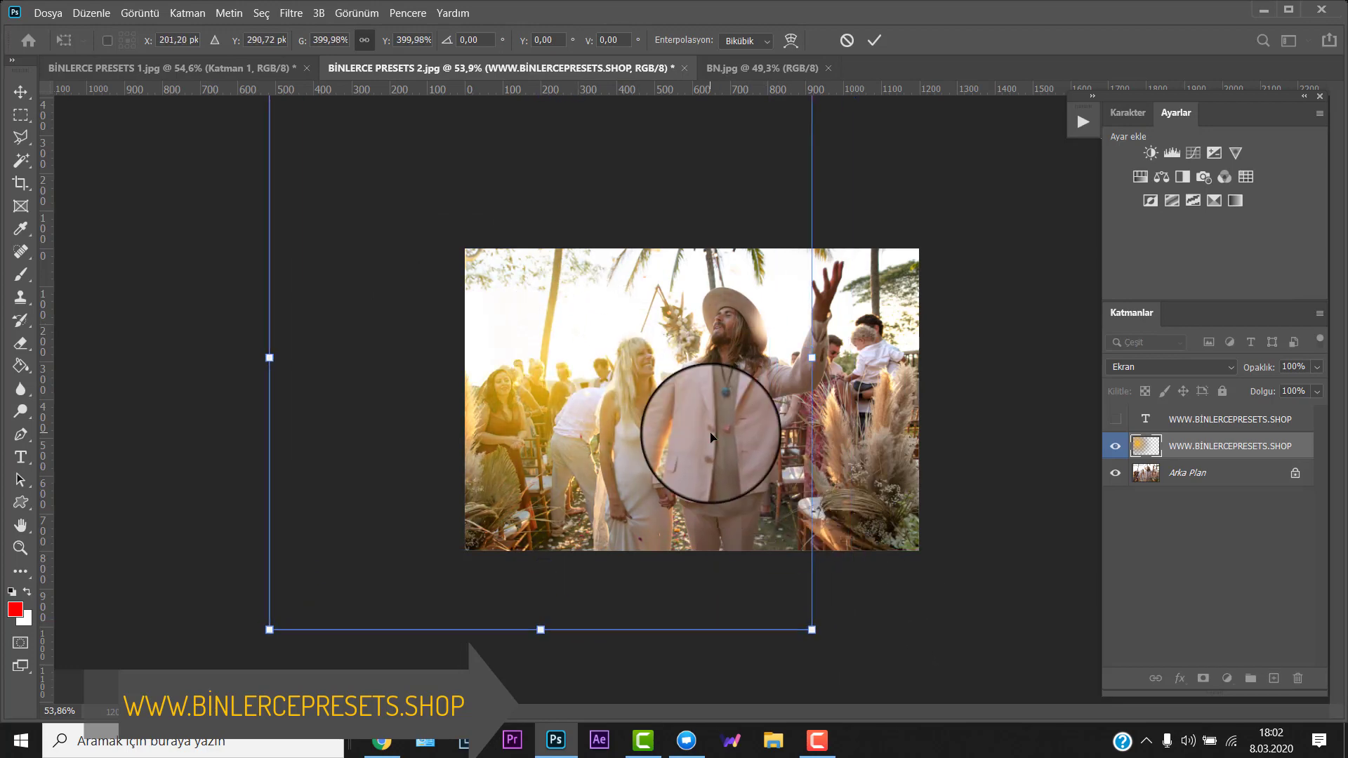
key("Return")
- Stamp all visible layers of the wedding photo into a new layer
scroll(686, 374, "up", 3)
left_click_drag(692, 370, 731, 383)
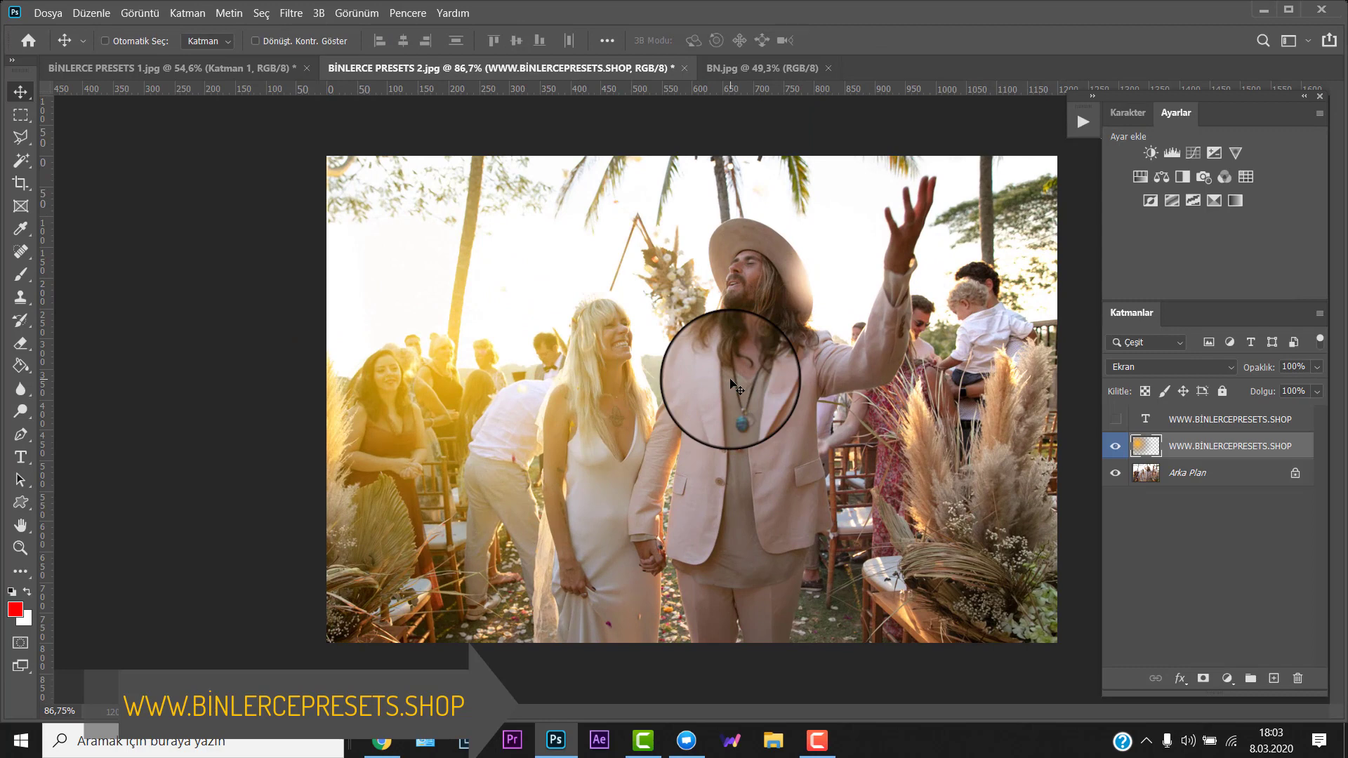
key("ctrl+shift+alt+e")
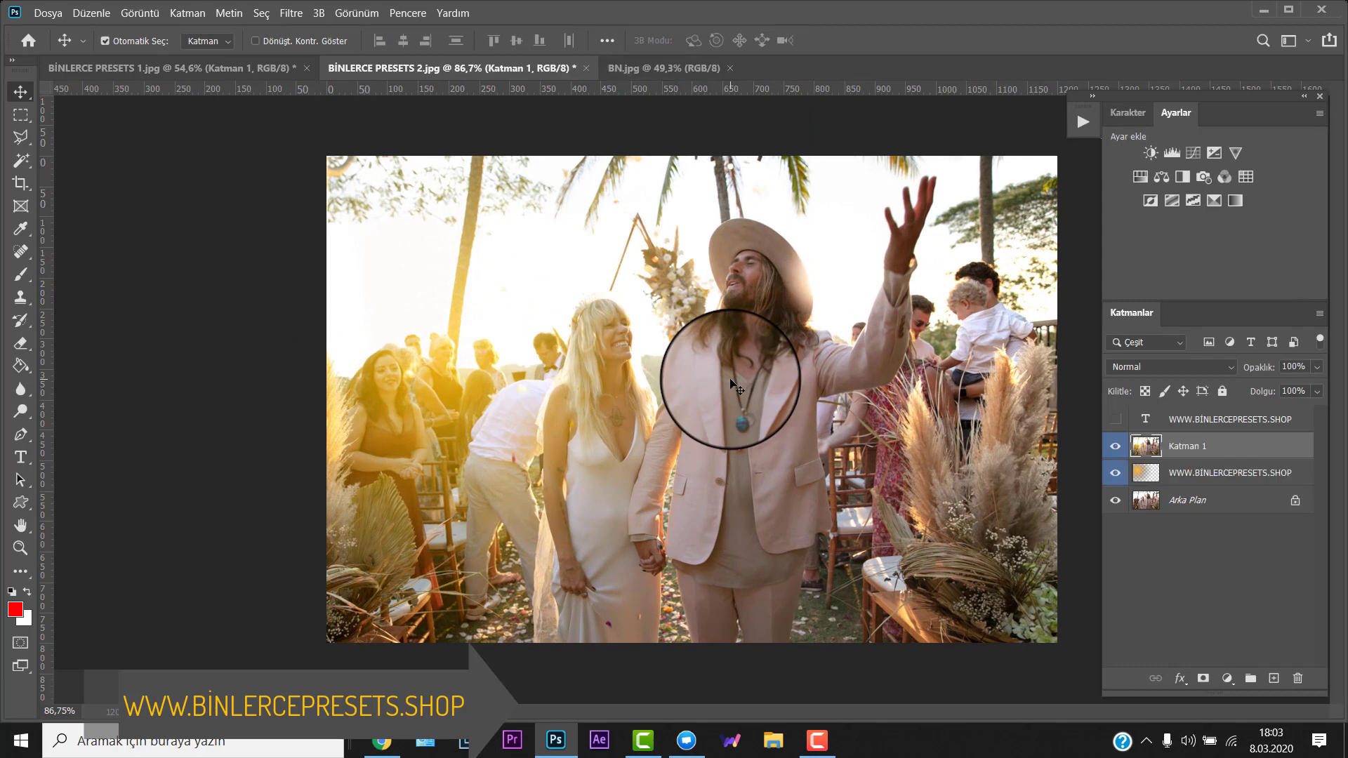
left_click_drag(730, 381, 761, 383)
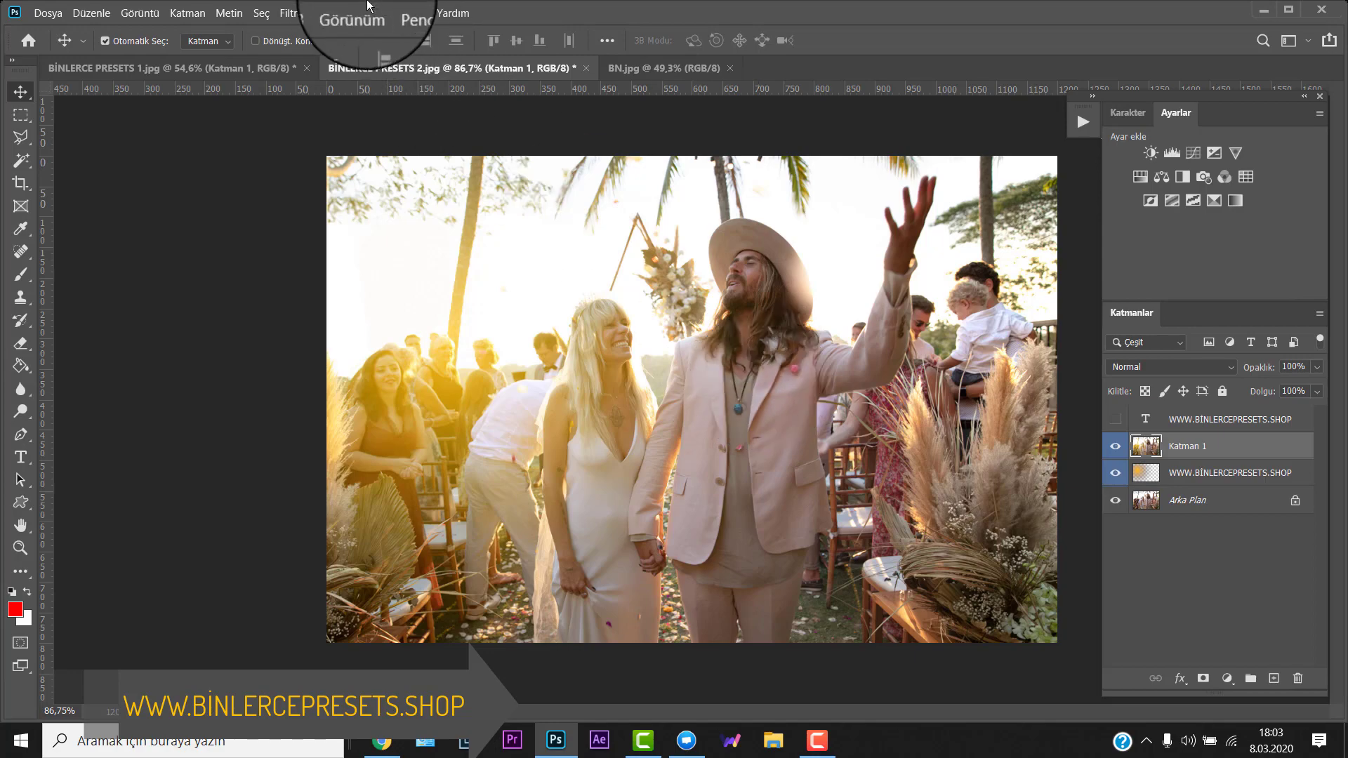
left_click(303, 13)
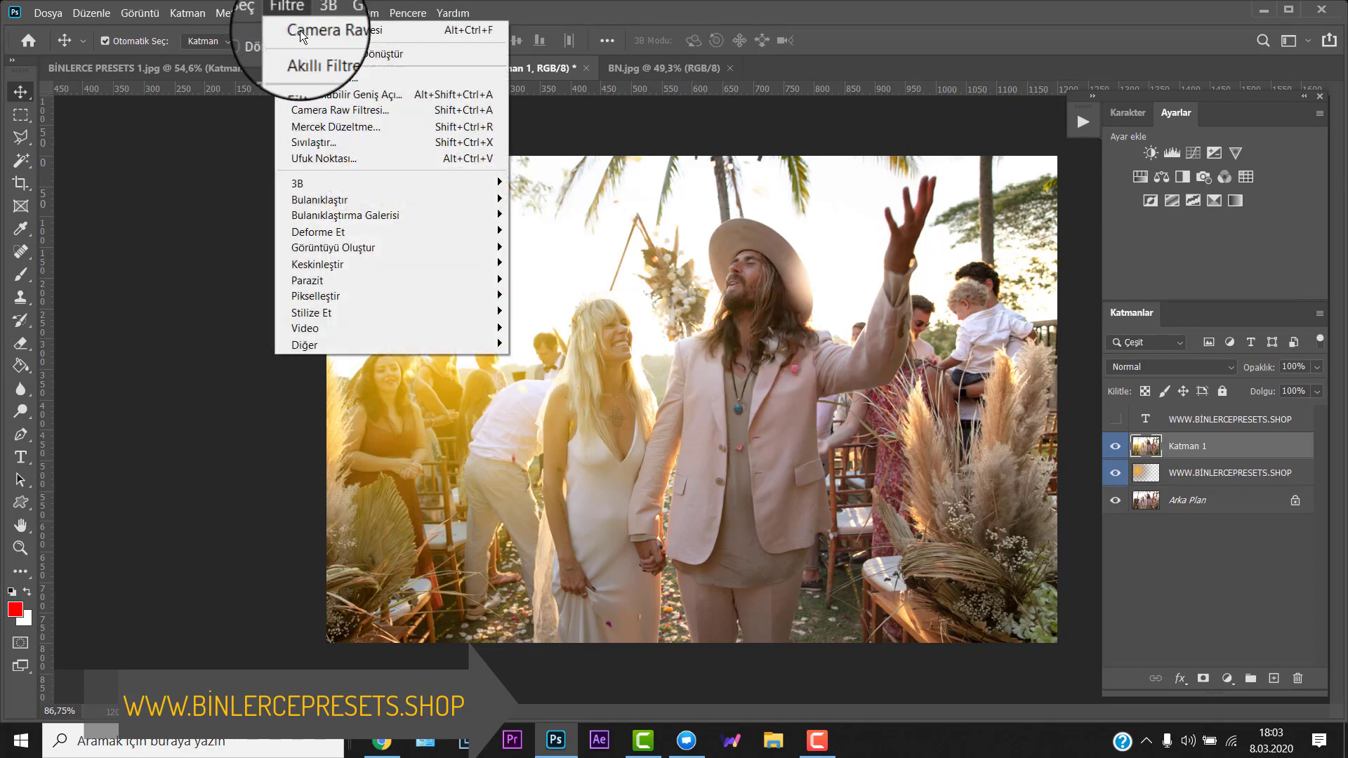
left_click(351, 109)
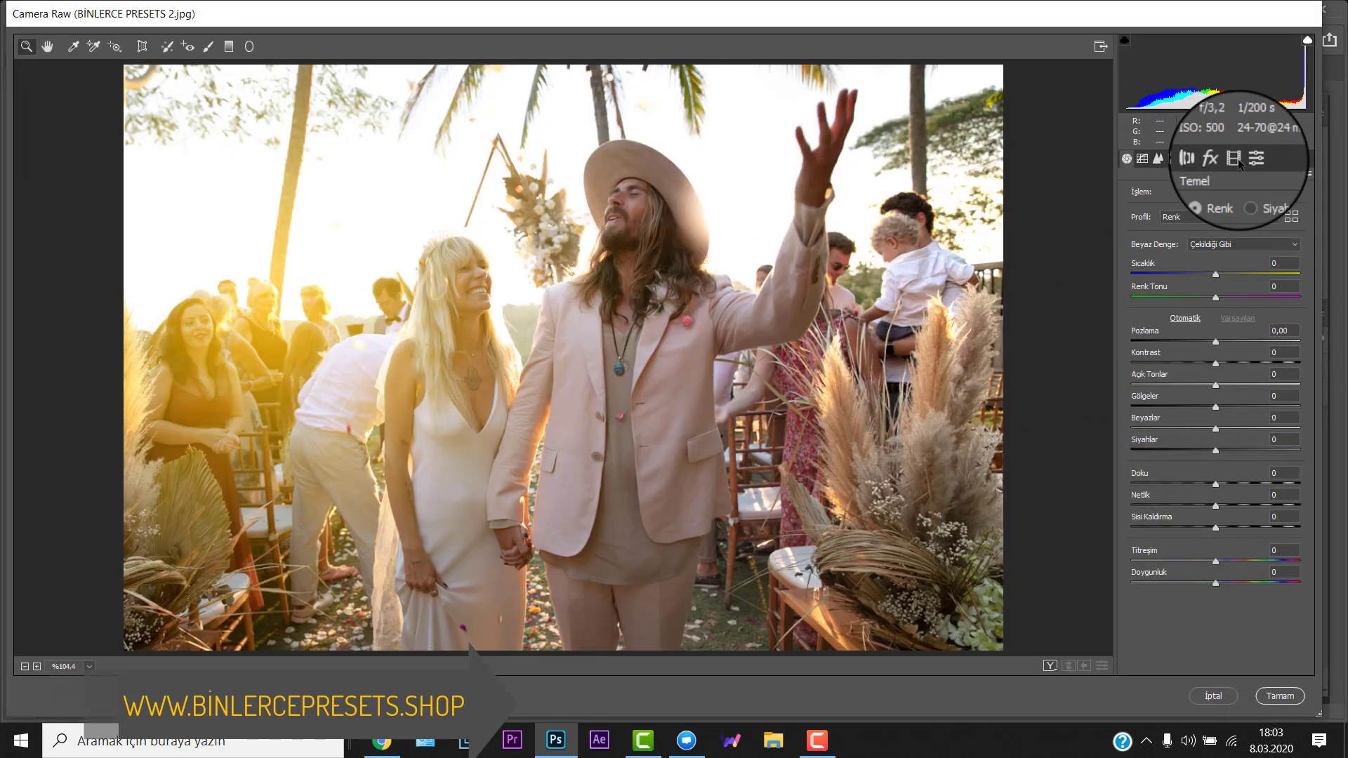
left_click(1251, 160)
left_click(1237, 208)
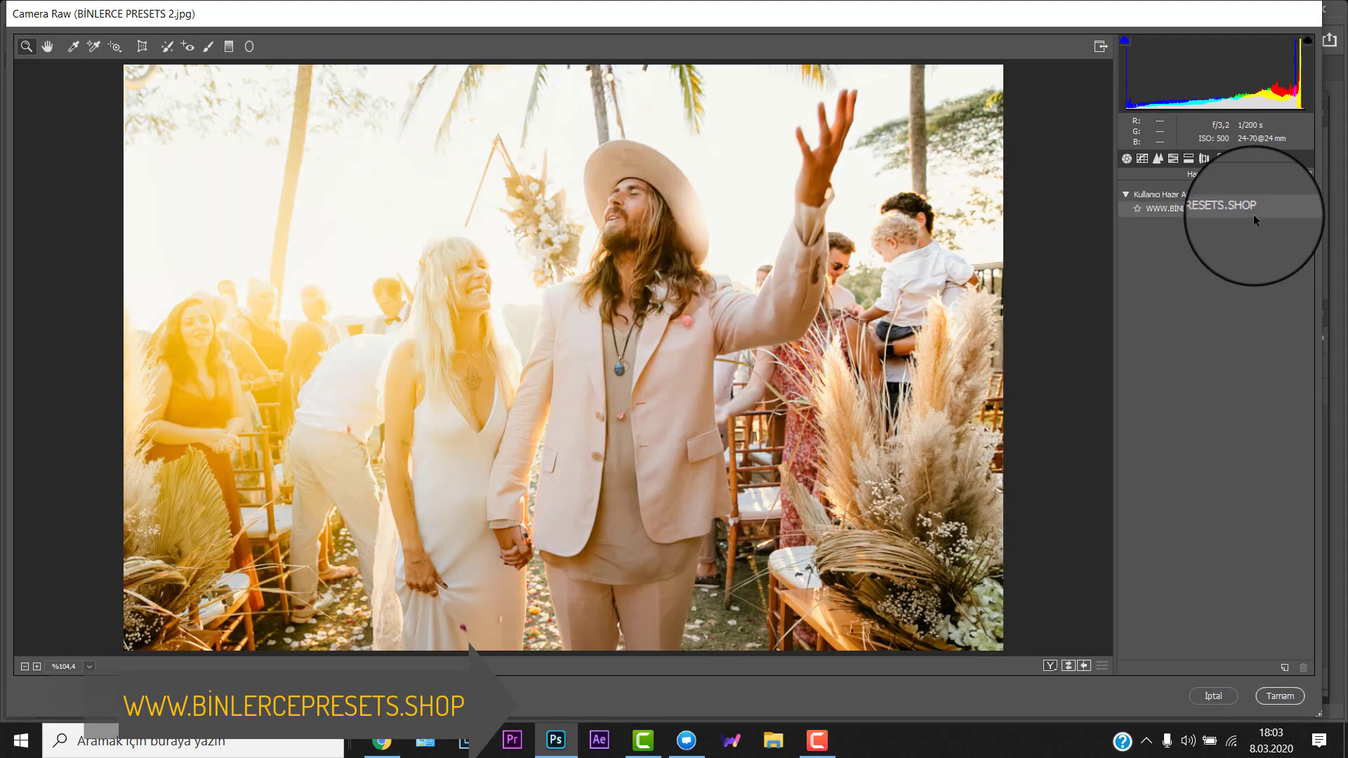
left_click(1280, 696)
- Compare the edited wedding photo with the original by repeatedly hiding and showing every layer except Arka Plan
scroll(737, 255, "up", 3)
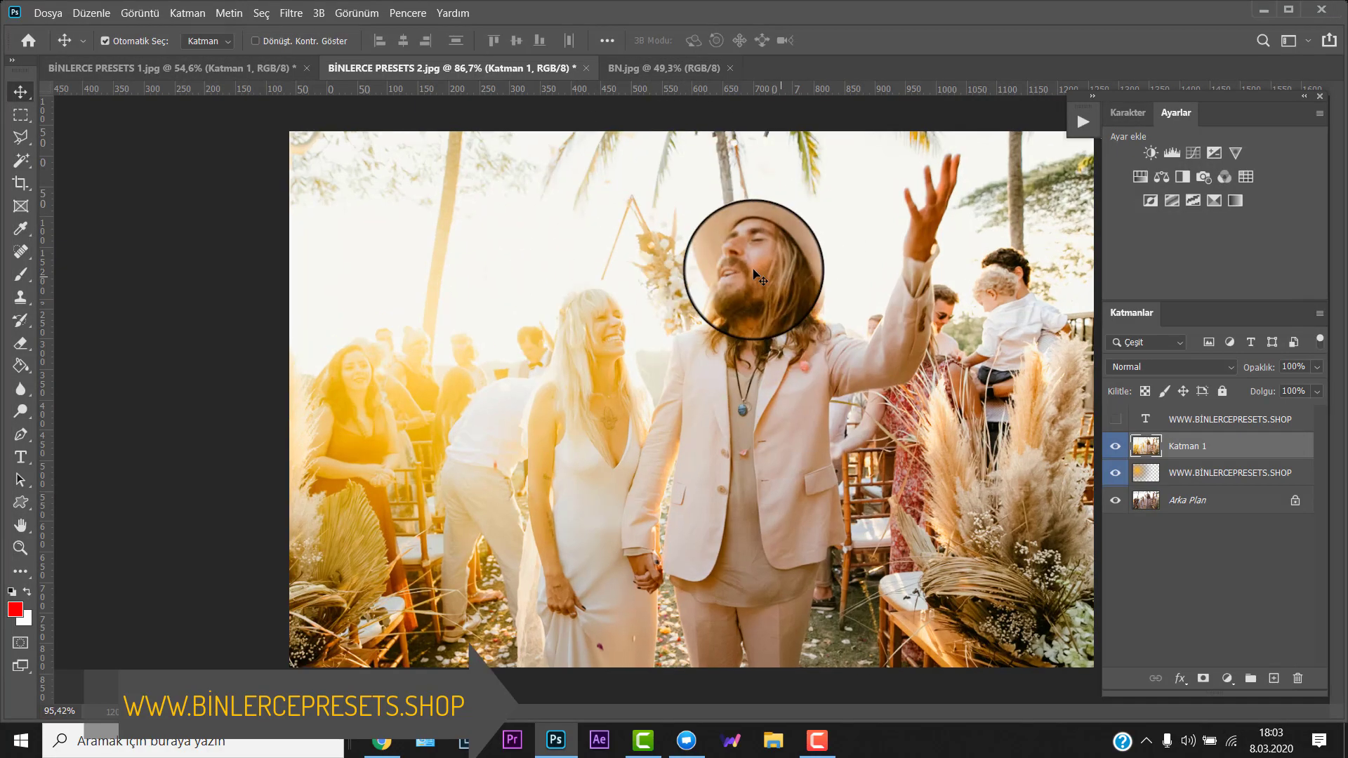
scroll(798, 424, "down", 1)
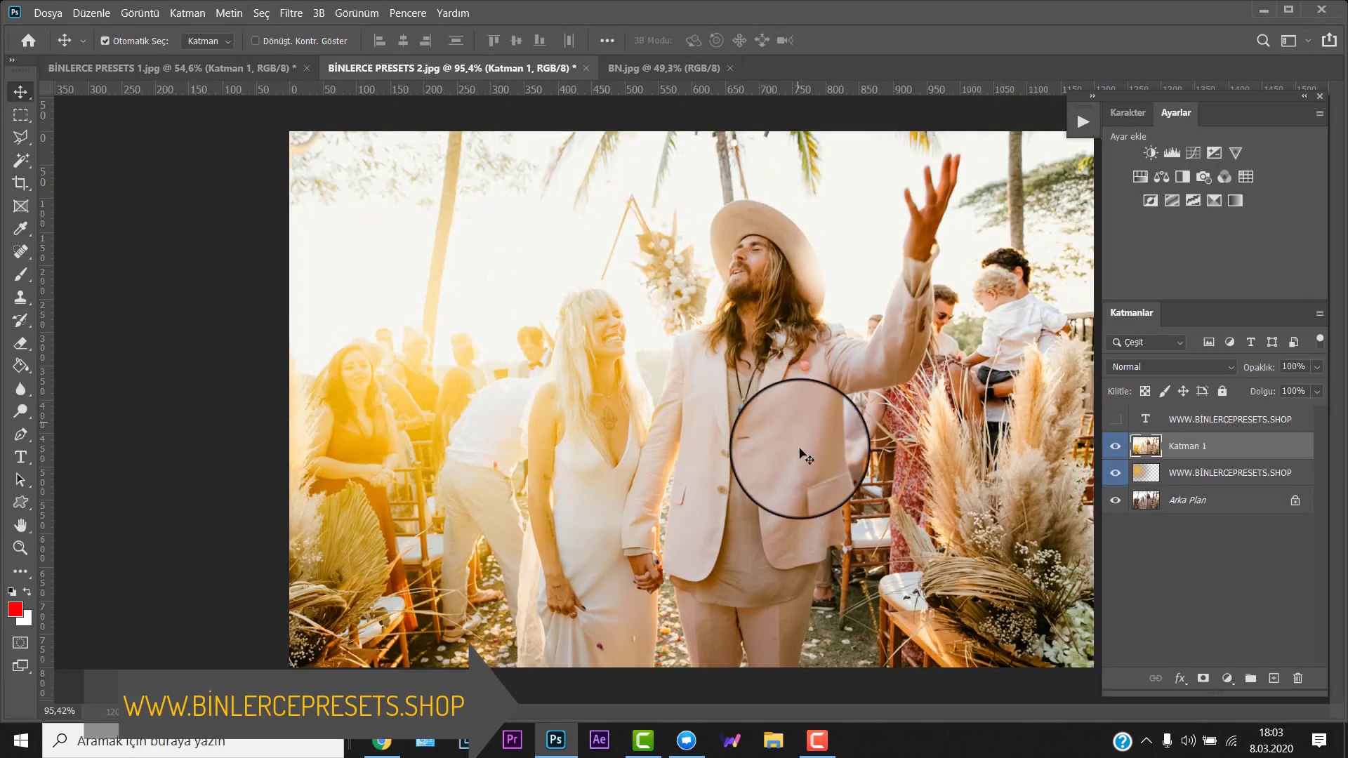
left_click(1116, 502)
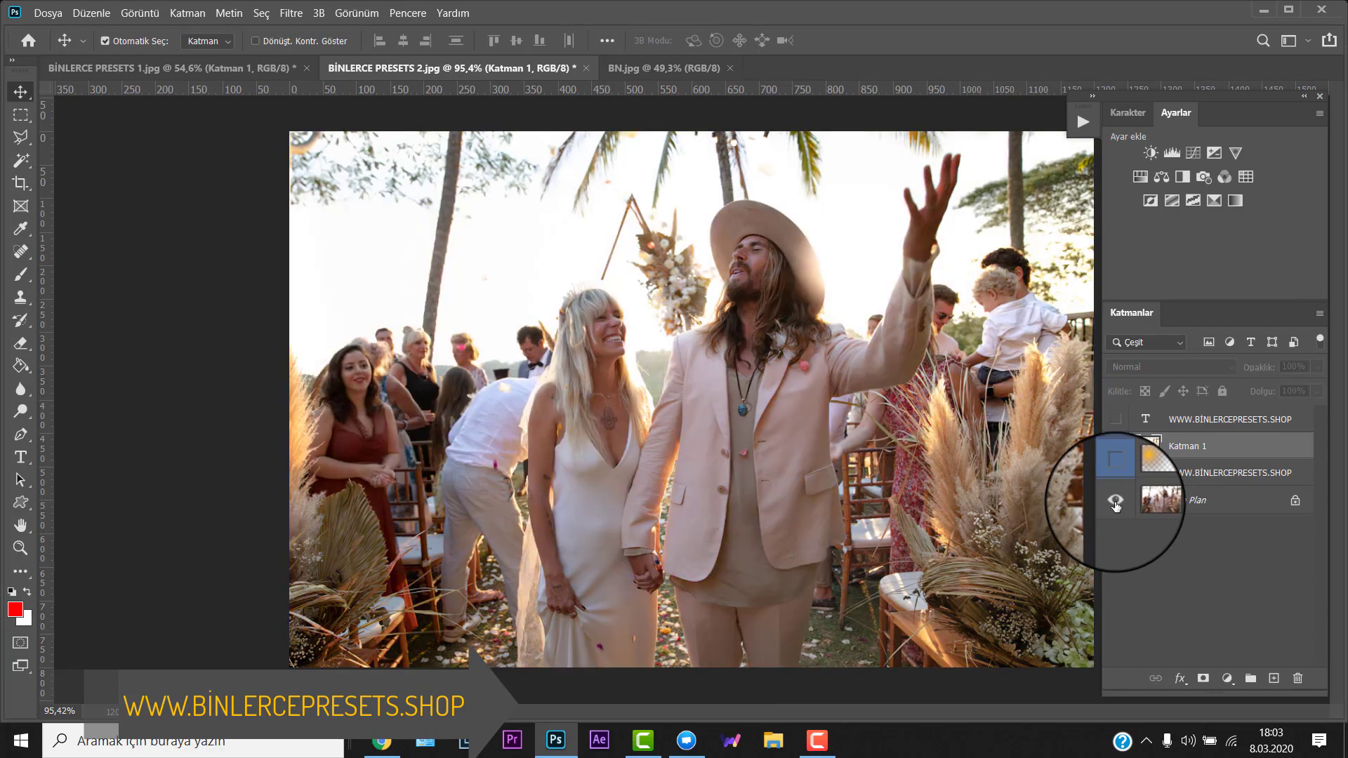
left_click(1116, 503)
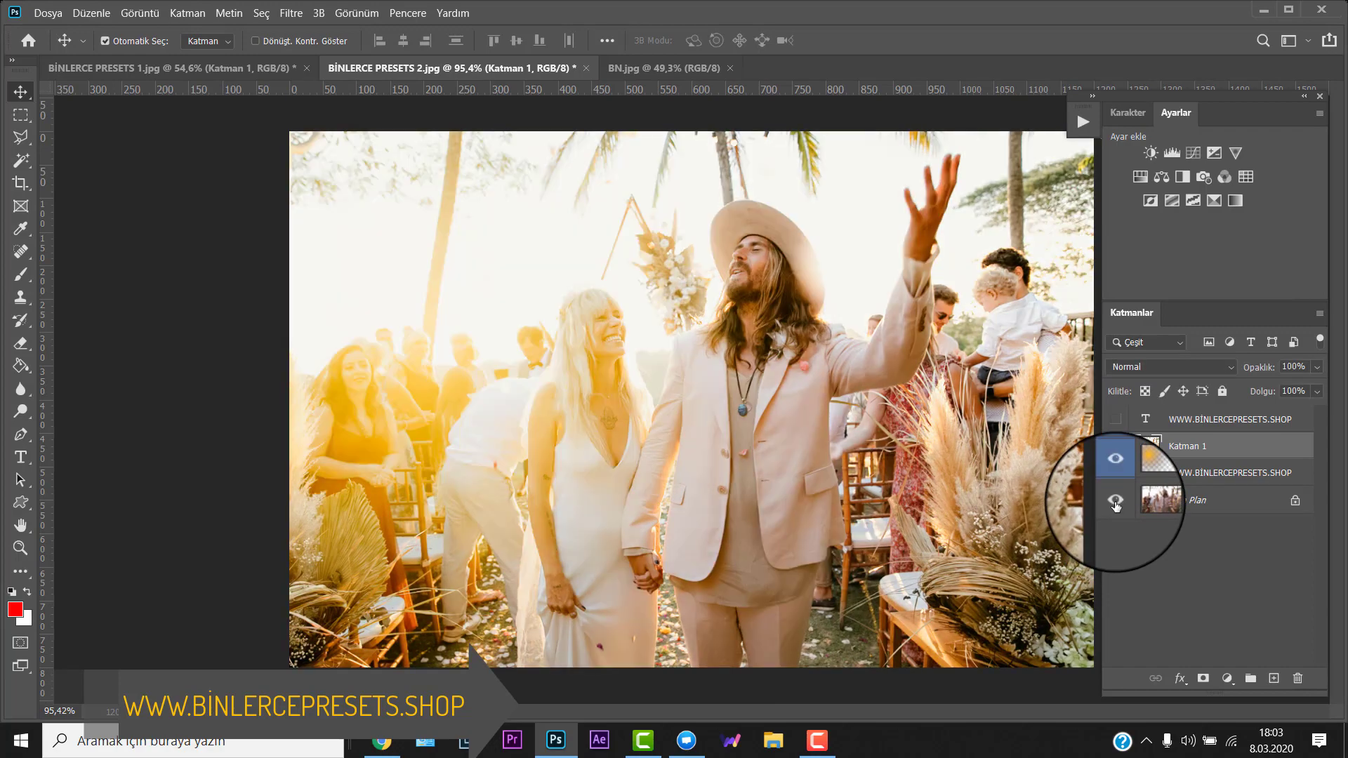
left_click(1116, 503)
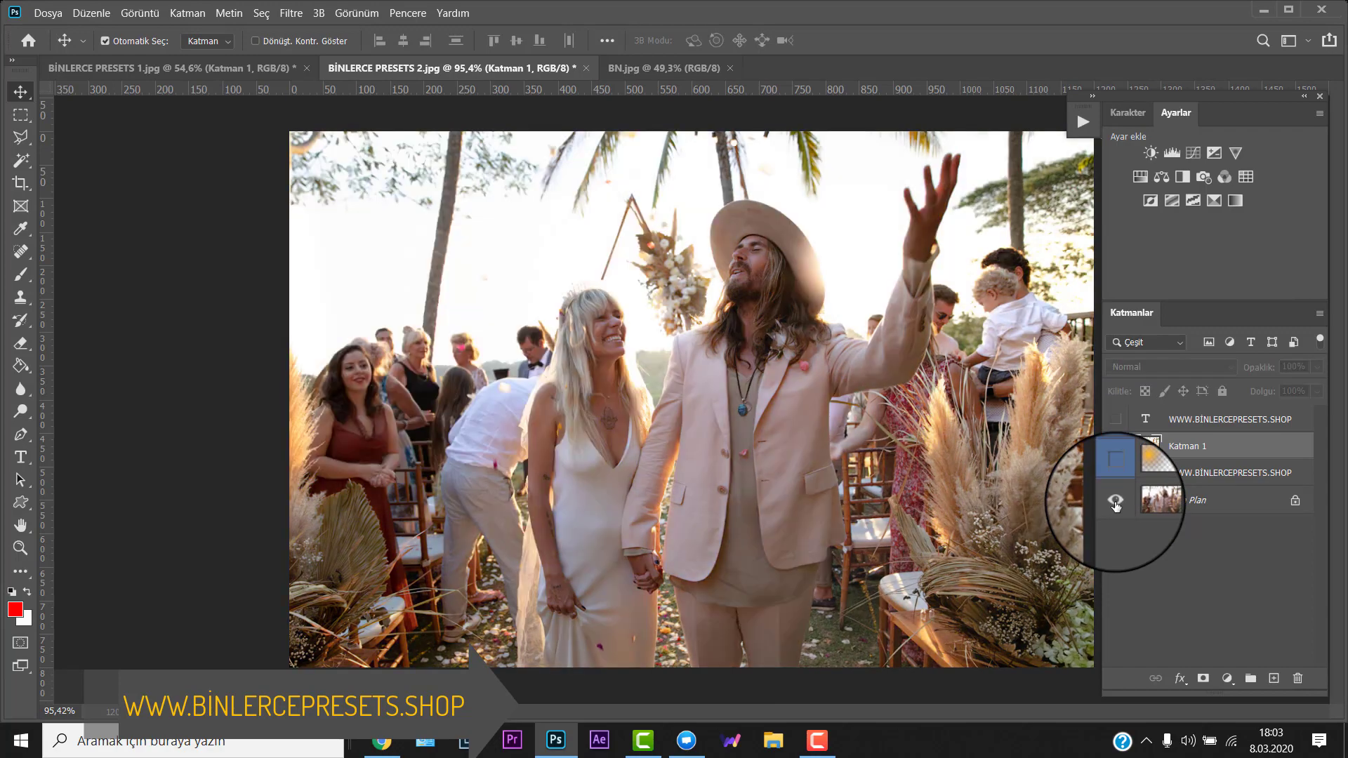
left_click(1116, 502)
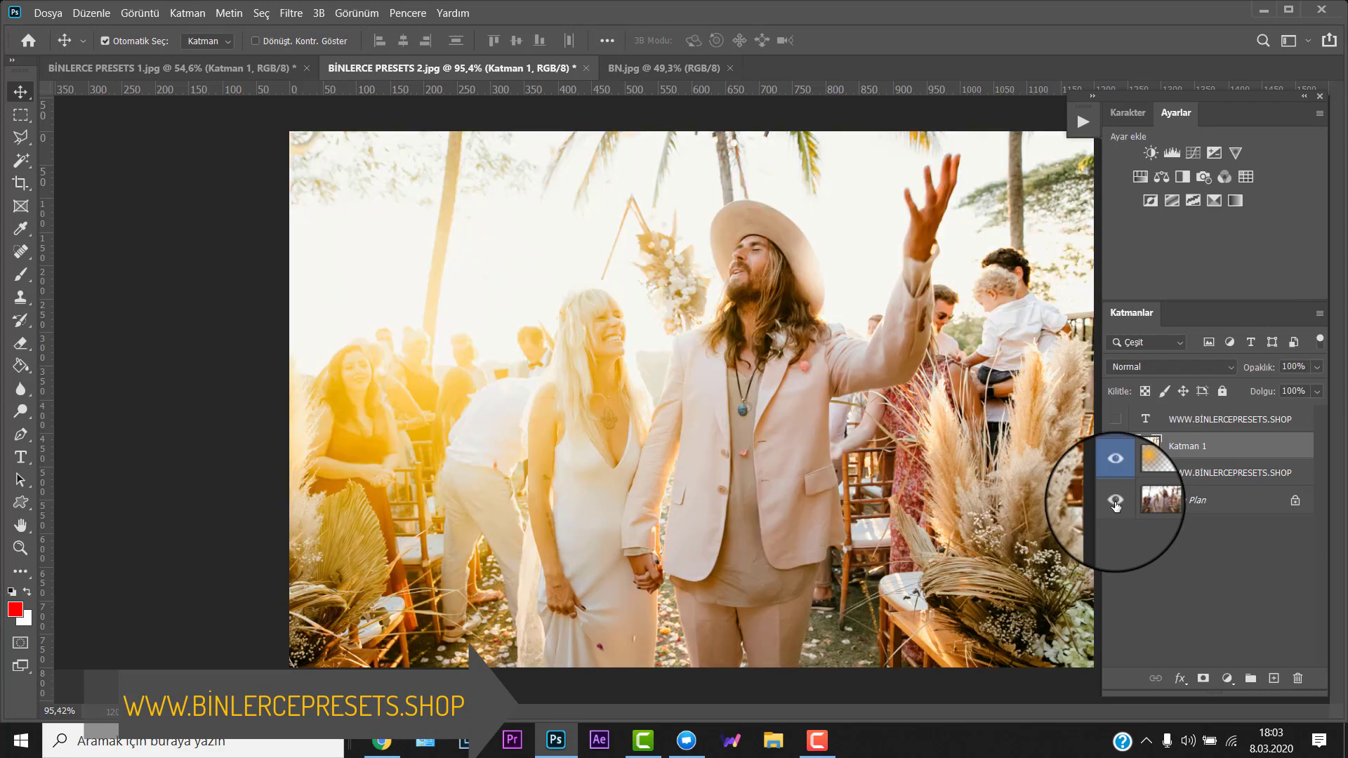
left_click(1116, 502)
left_click(1116, 503)
left_click(1116, 503)
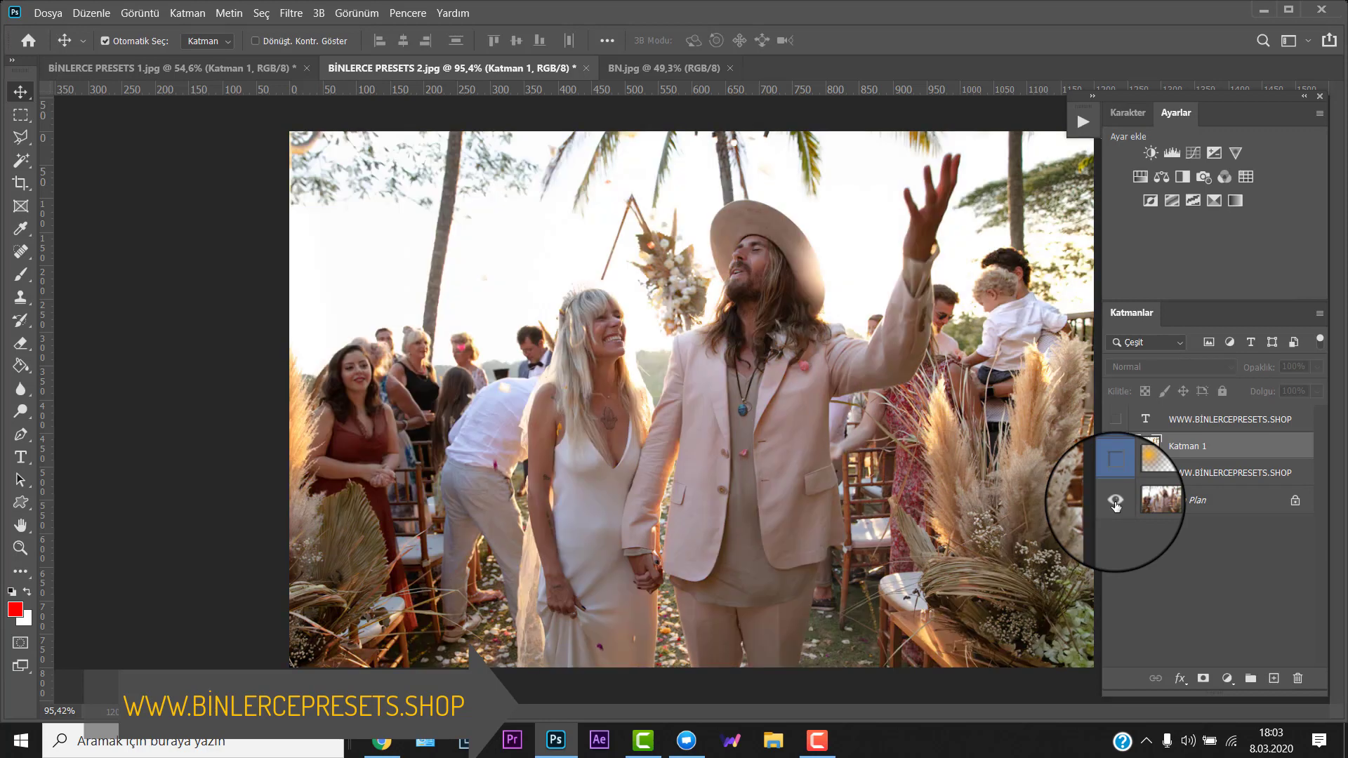
left_click(1116, 502)
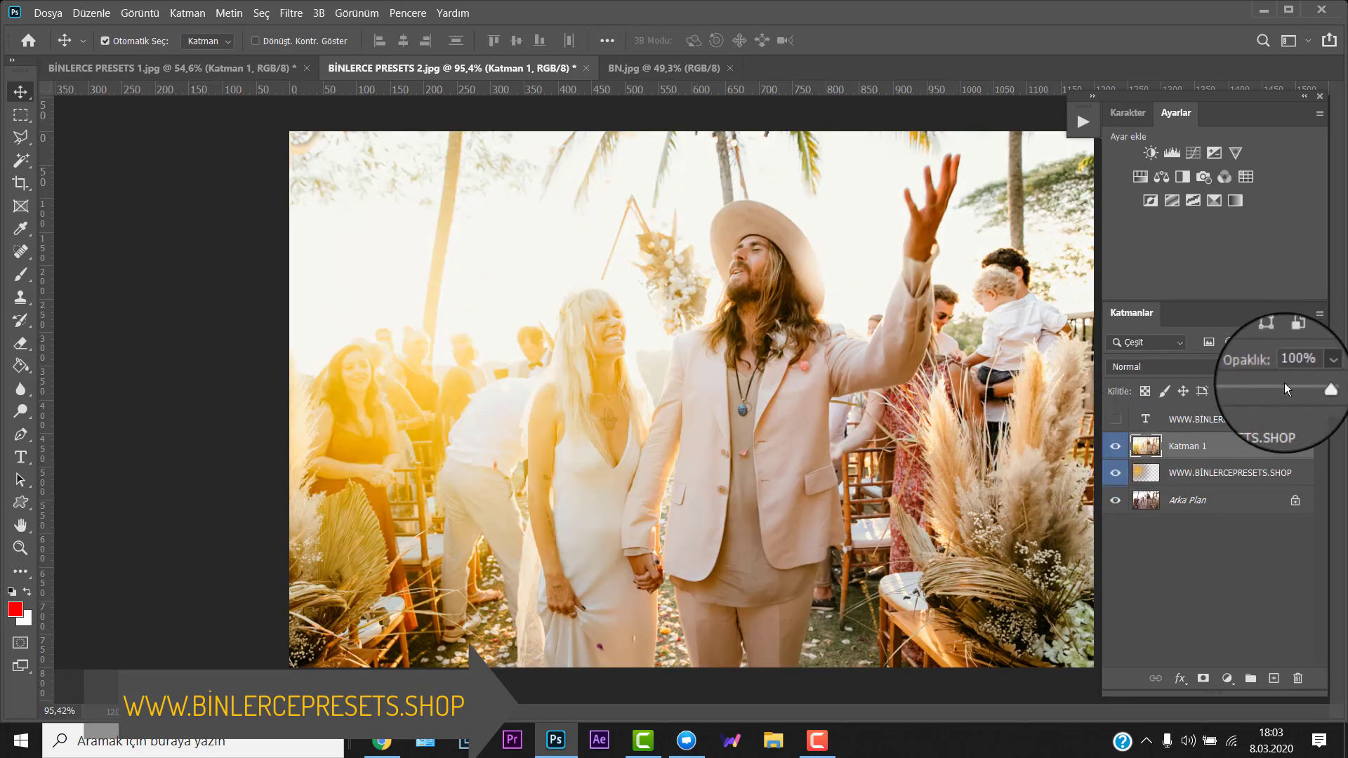
left_click_drag(1283, 382, 1316, 388)
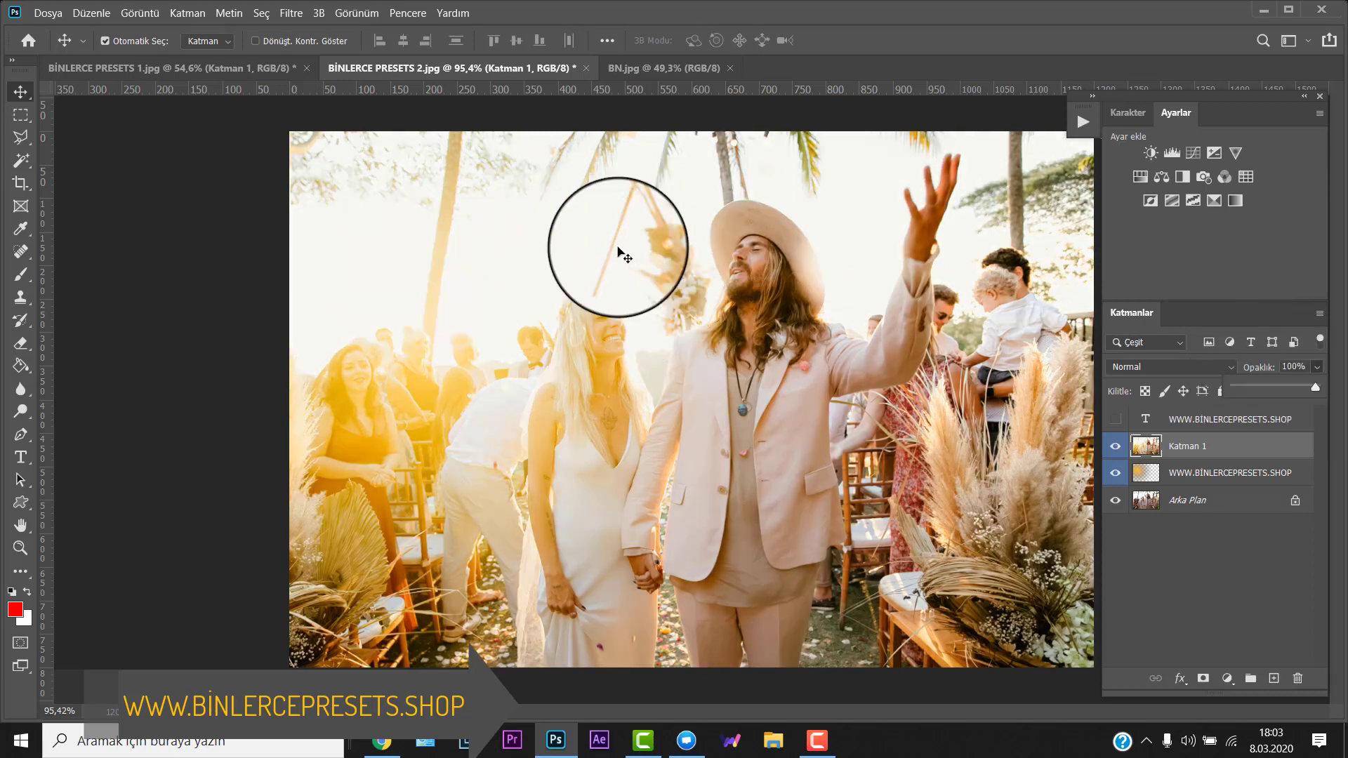
left_click(655, 67)
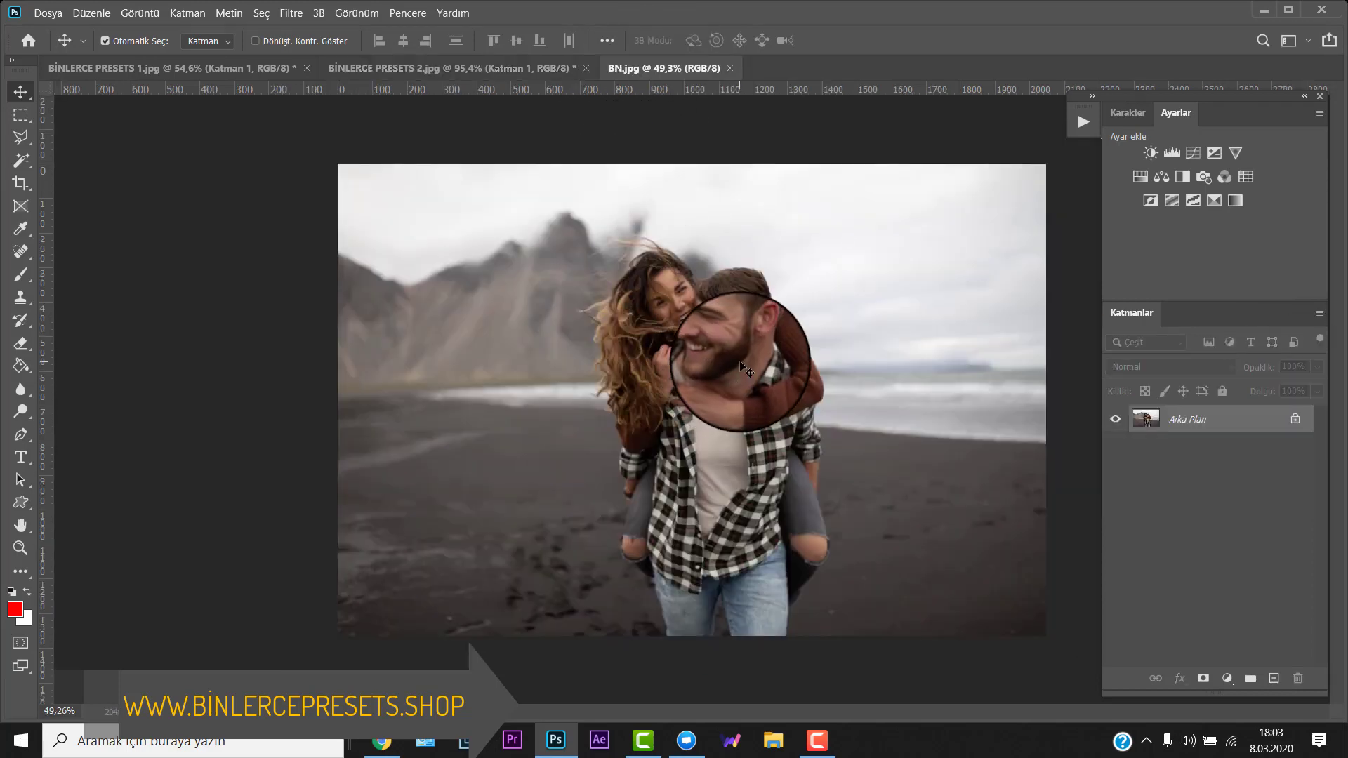
scroll(696, 410, "up", 1)
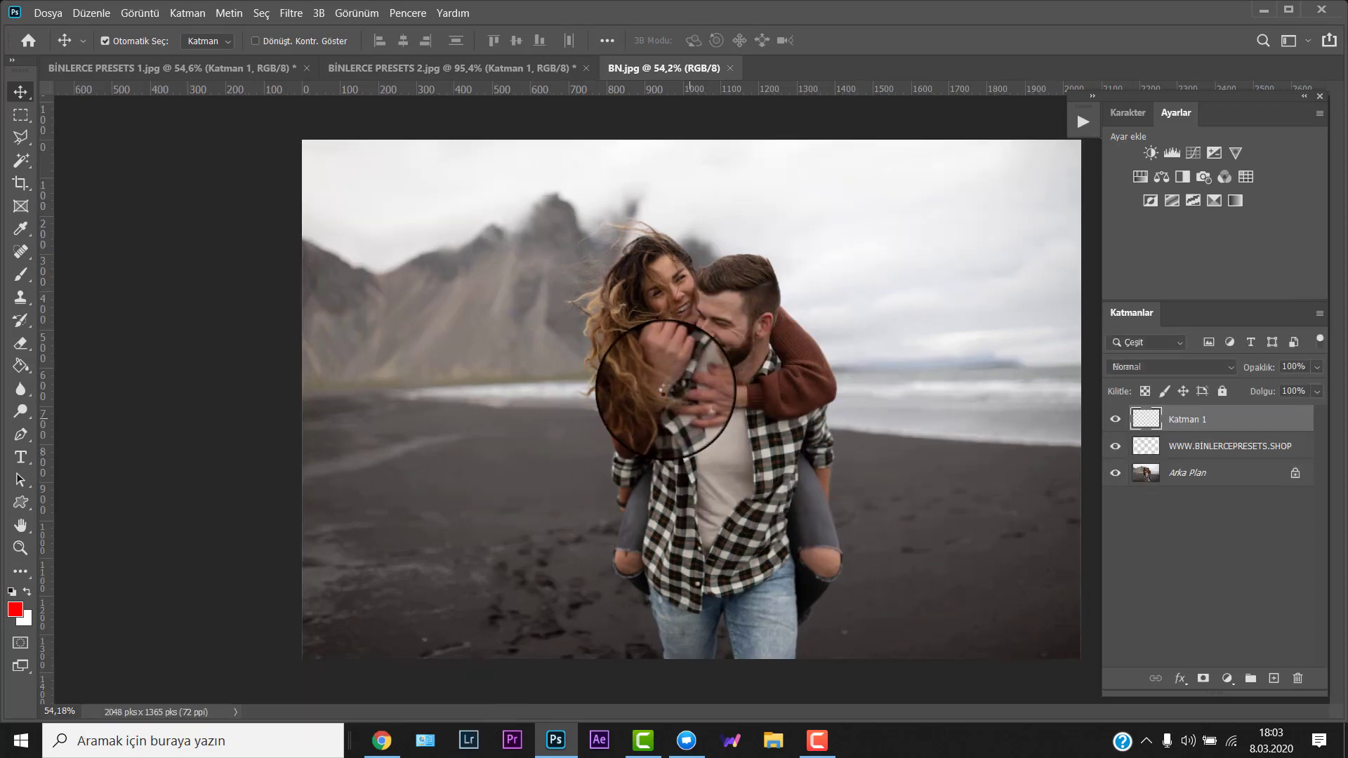
left_click(1115, 419)
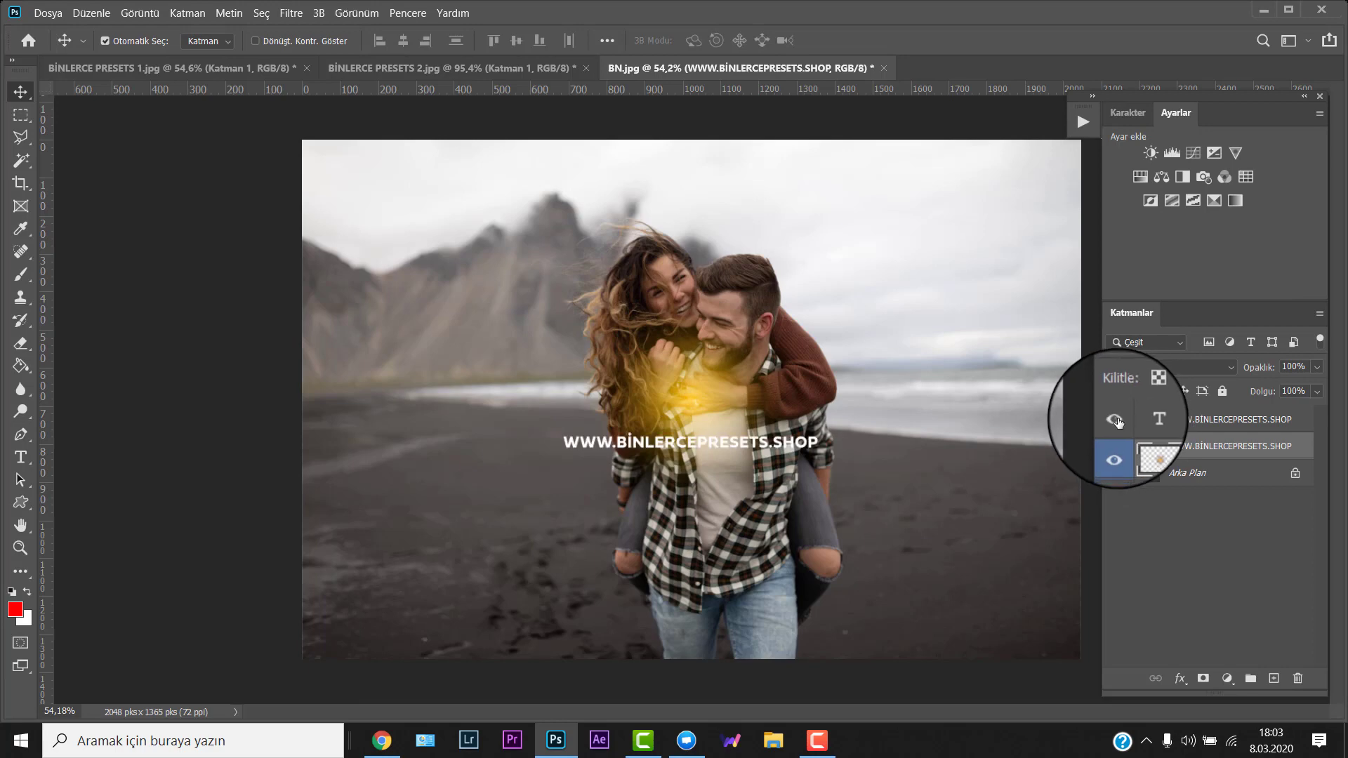
left_click(1116, 421)
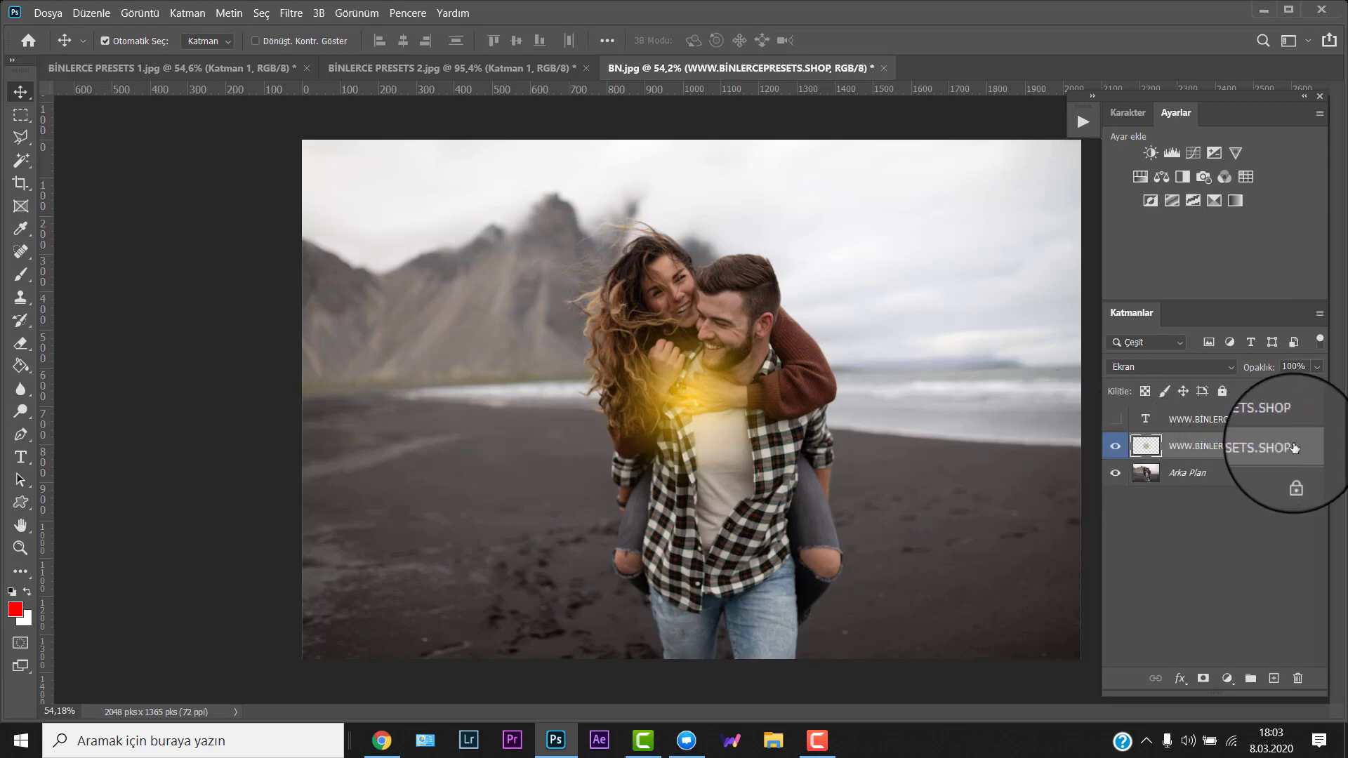
- Enlarge the glow layer to more than four times its size and place its bright center over the mountains beside the couple
key("ctrl+t")
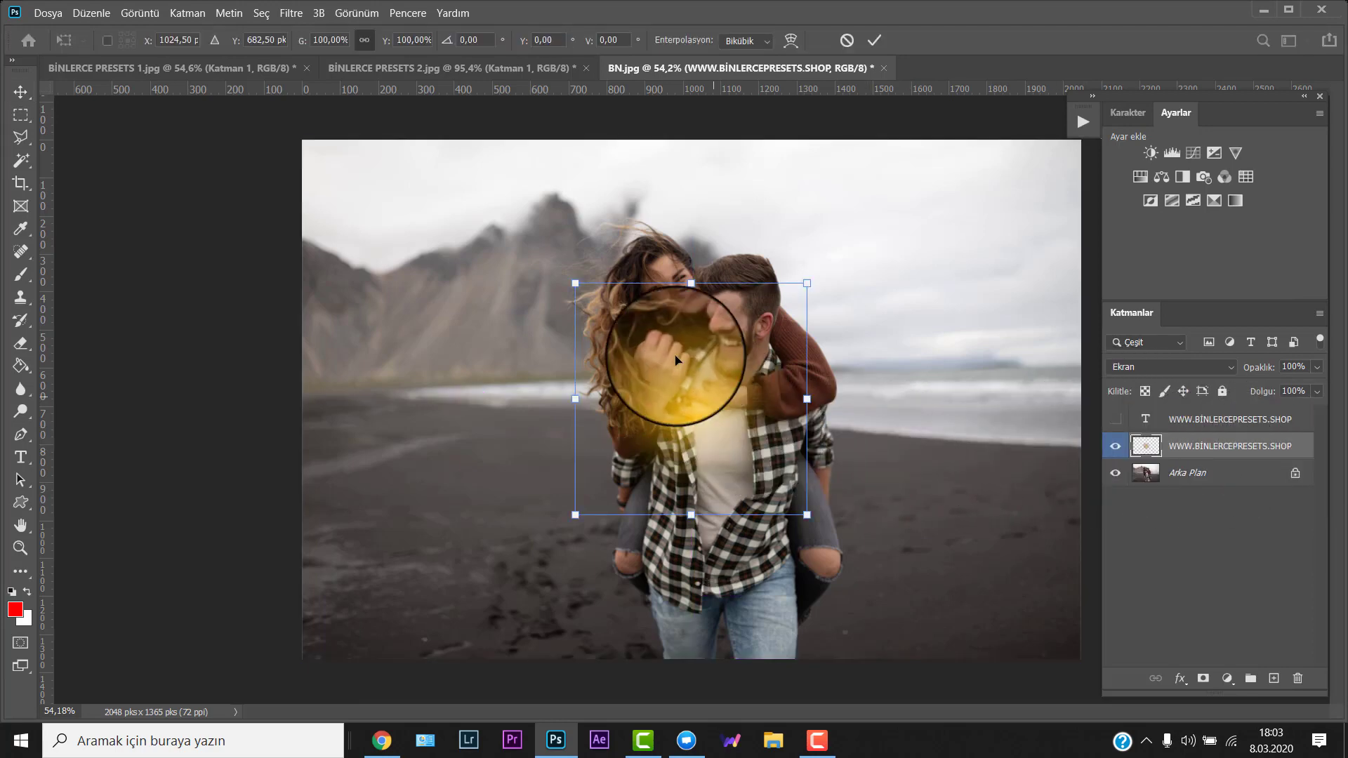
left_click_drag(579, 284, 316, 212)
scroll(719, 436, "down", 4)
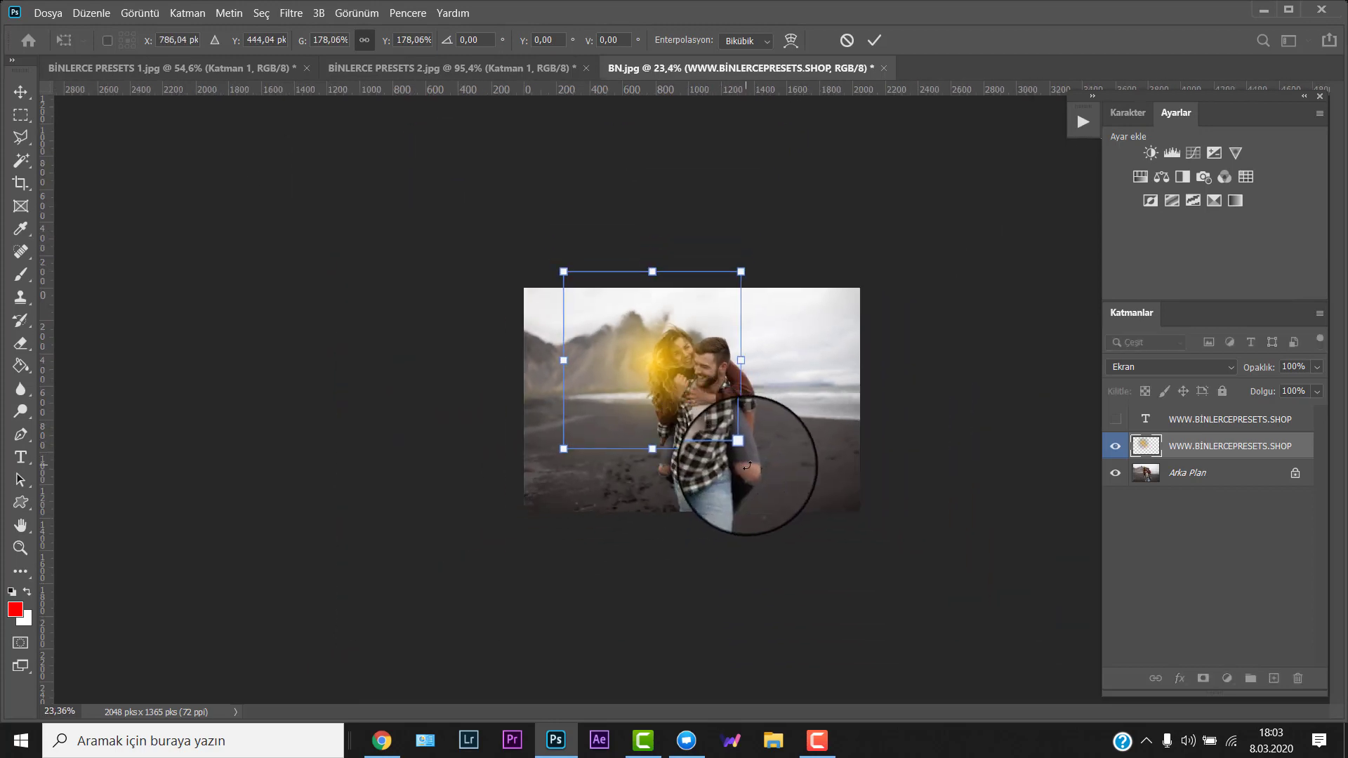
left_click_drag(756, 459, 1002, 708)
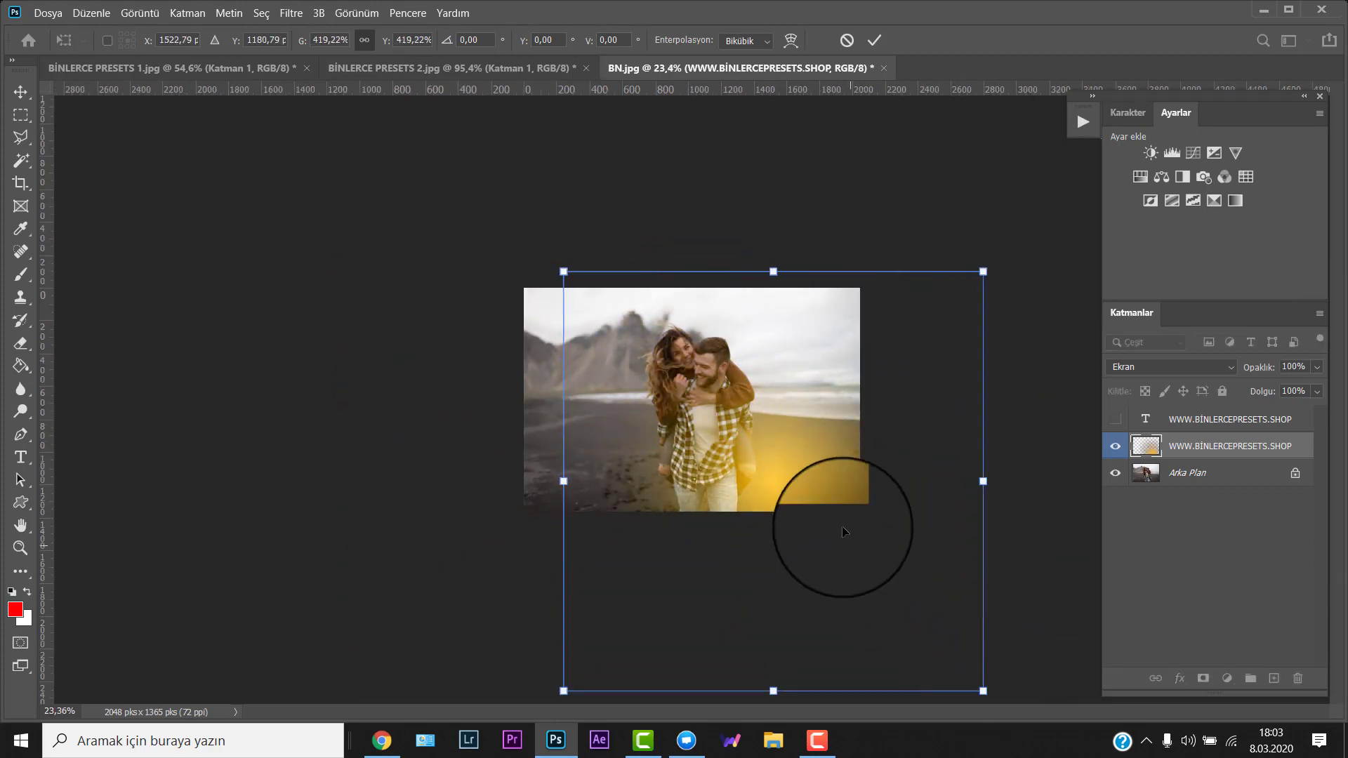
left_click_drag(842, 533, 727, 408)
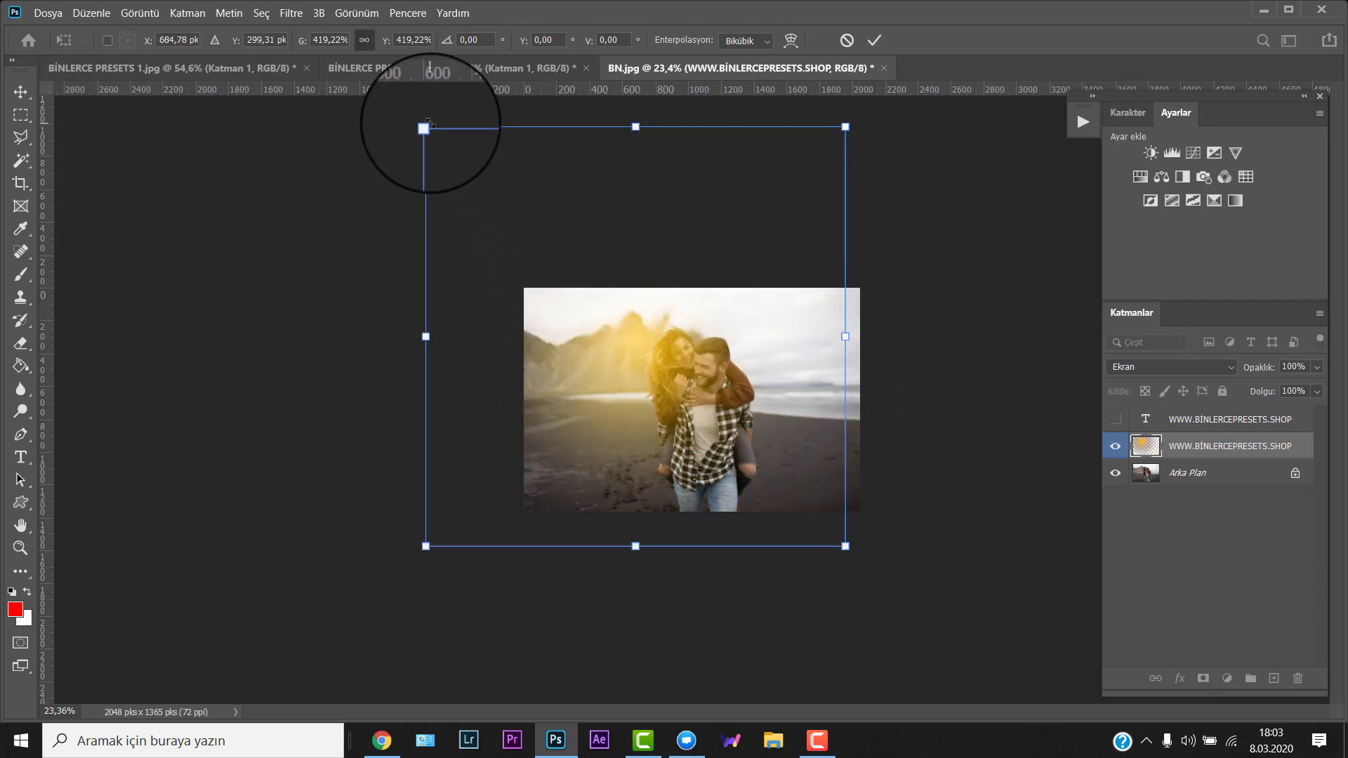
left_click_drag(430, 136, 384, 107)
scroll(689, 373, "up", 4)
left_click_drag(688, 310, 660, 361)
key("Return")
scroll(723, 316, "up", 1)
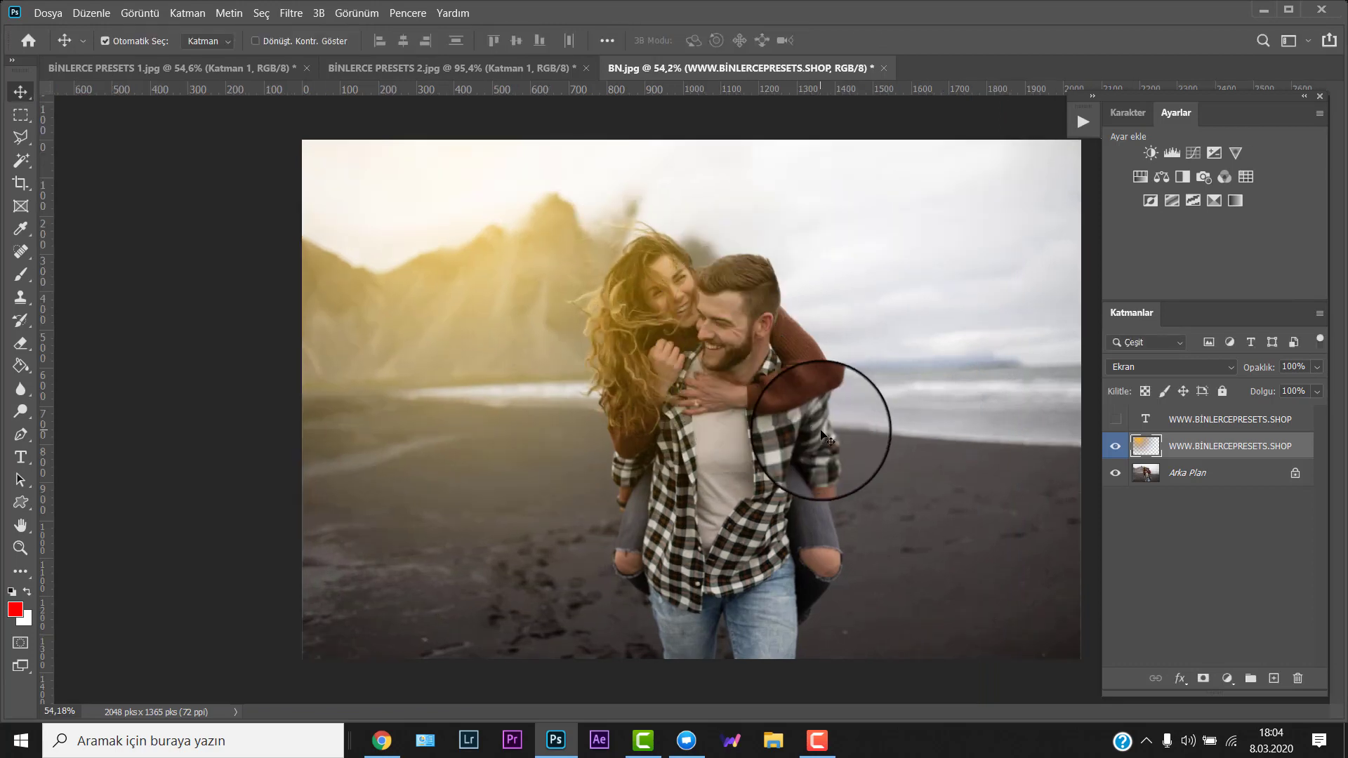
key("ctrl+shift+alt+e")
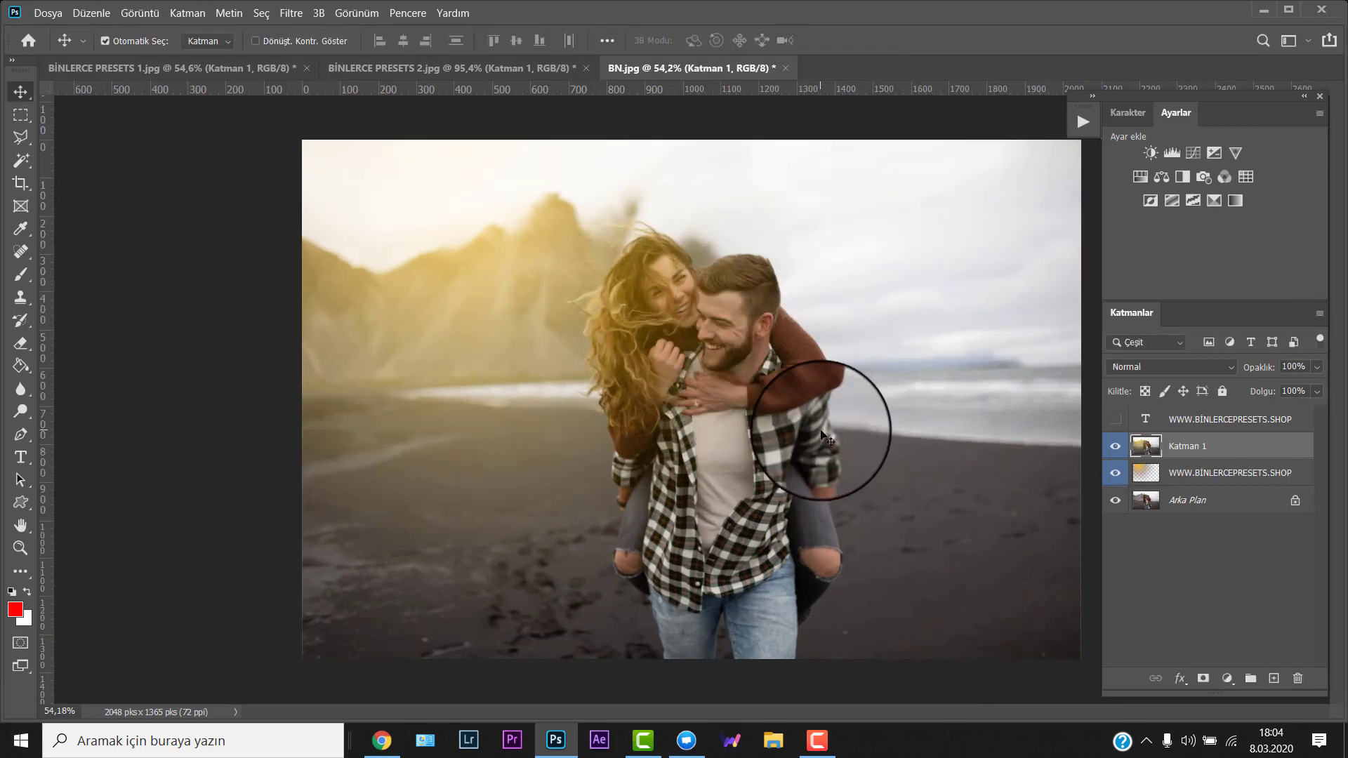
left_click(292, 13)
left_click(348, 108)
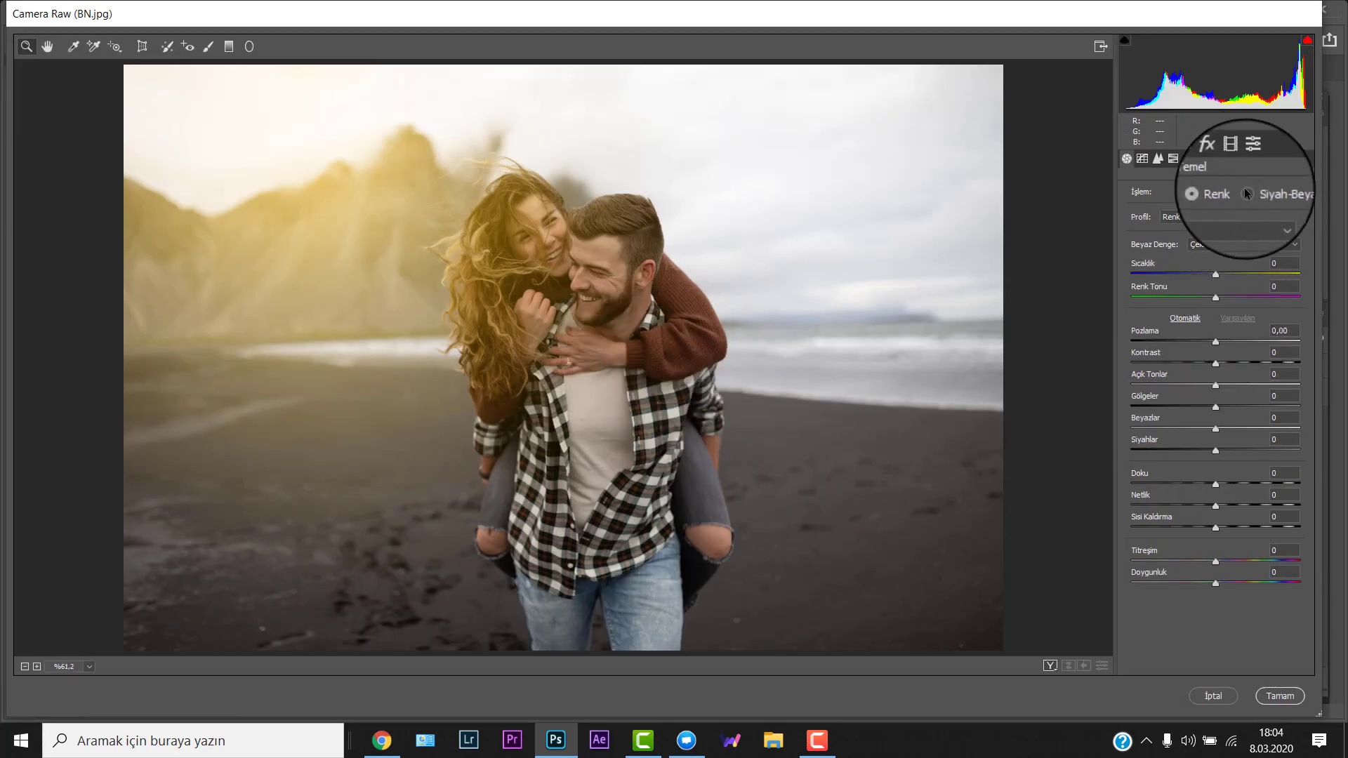
left_click(1250, 158)
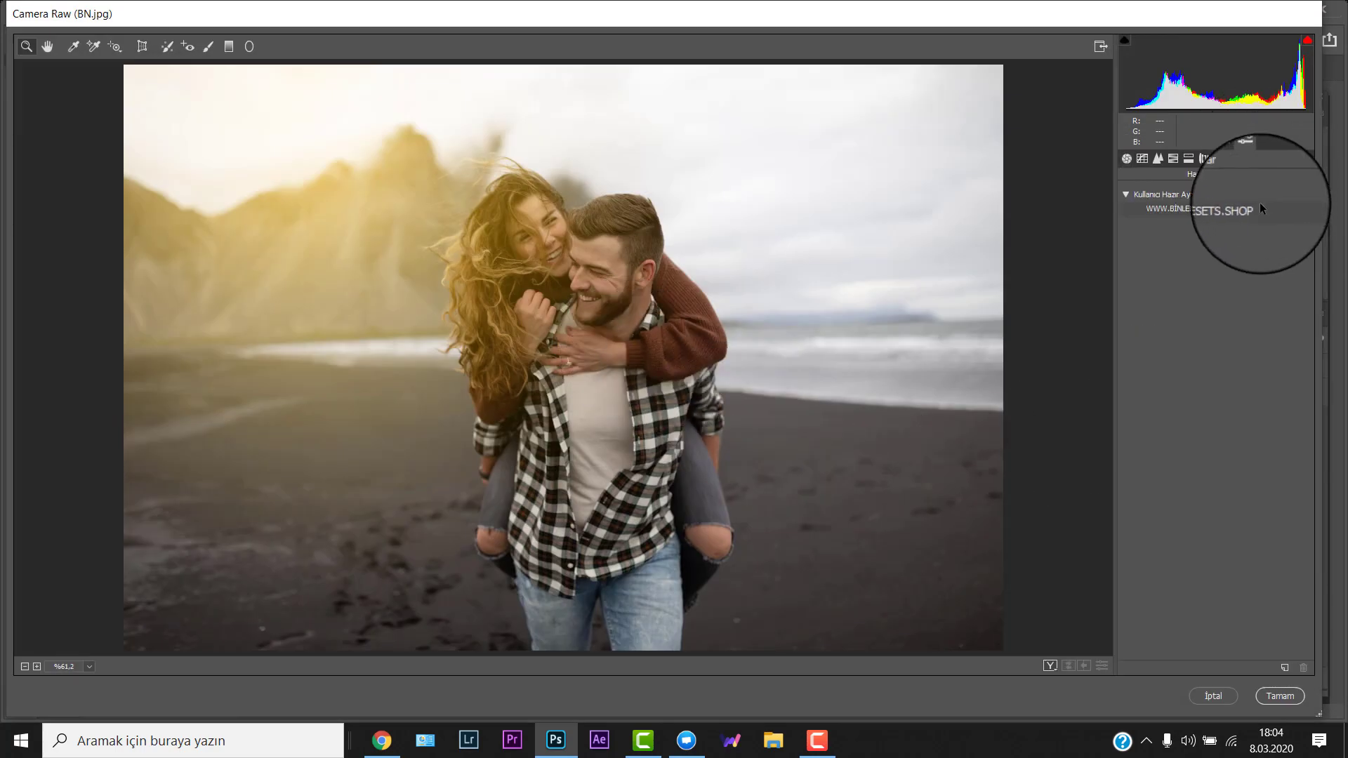
left_click(1257, 209)
key("p")
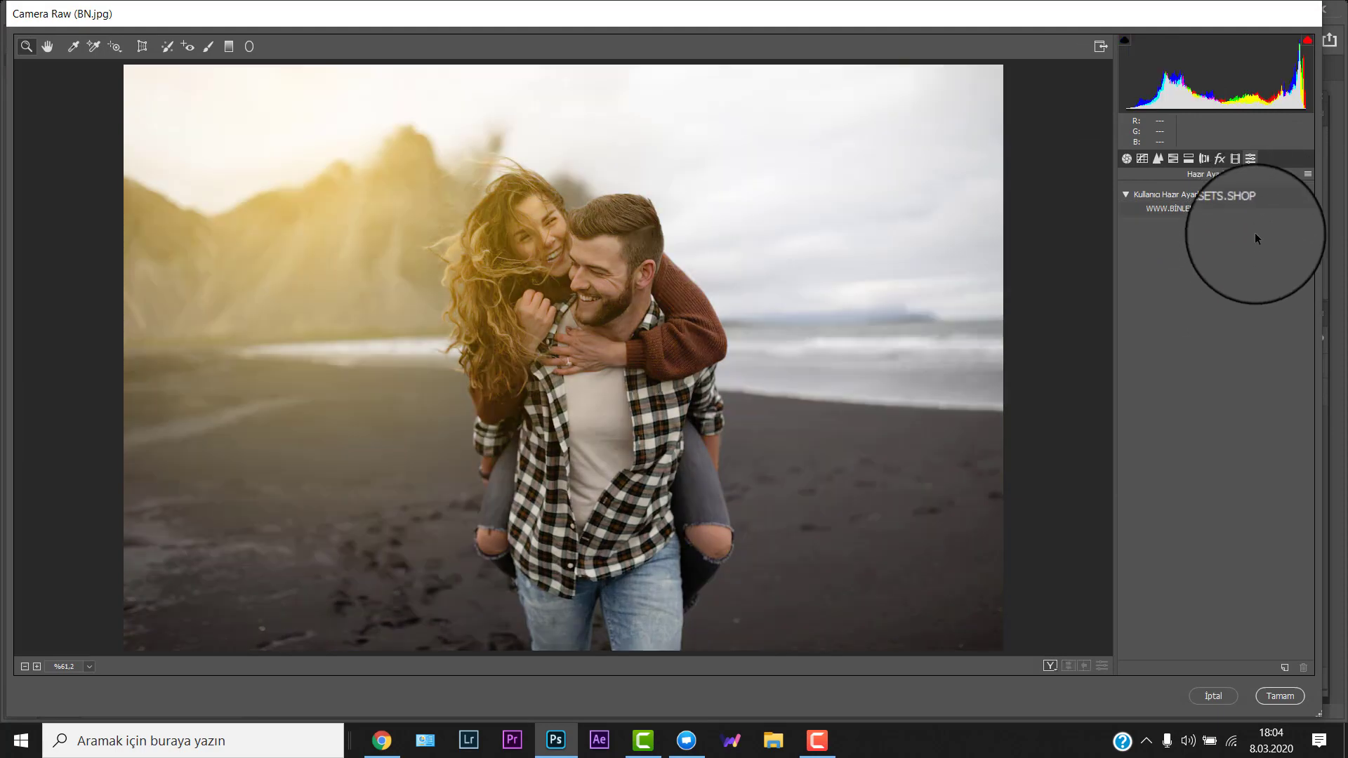
key("p")
key("p")
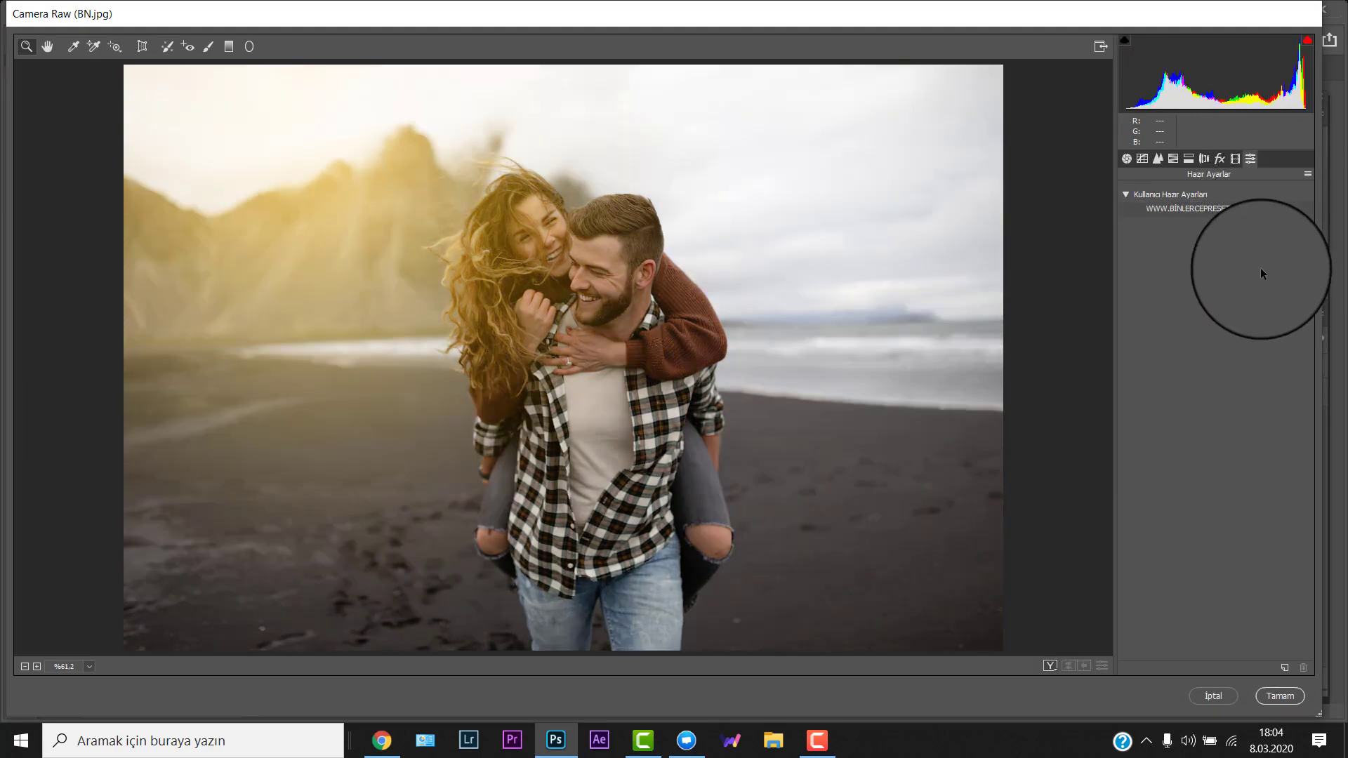
key("p")
key("p")
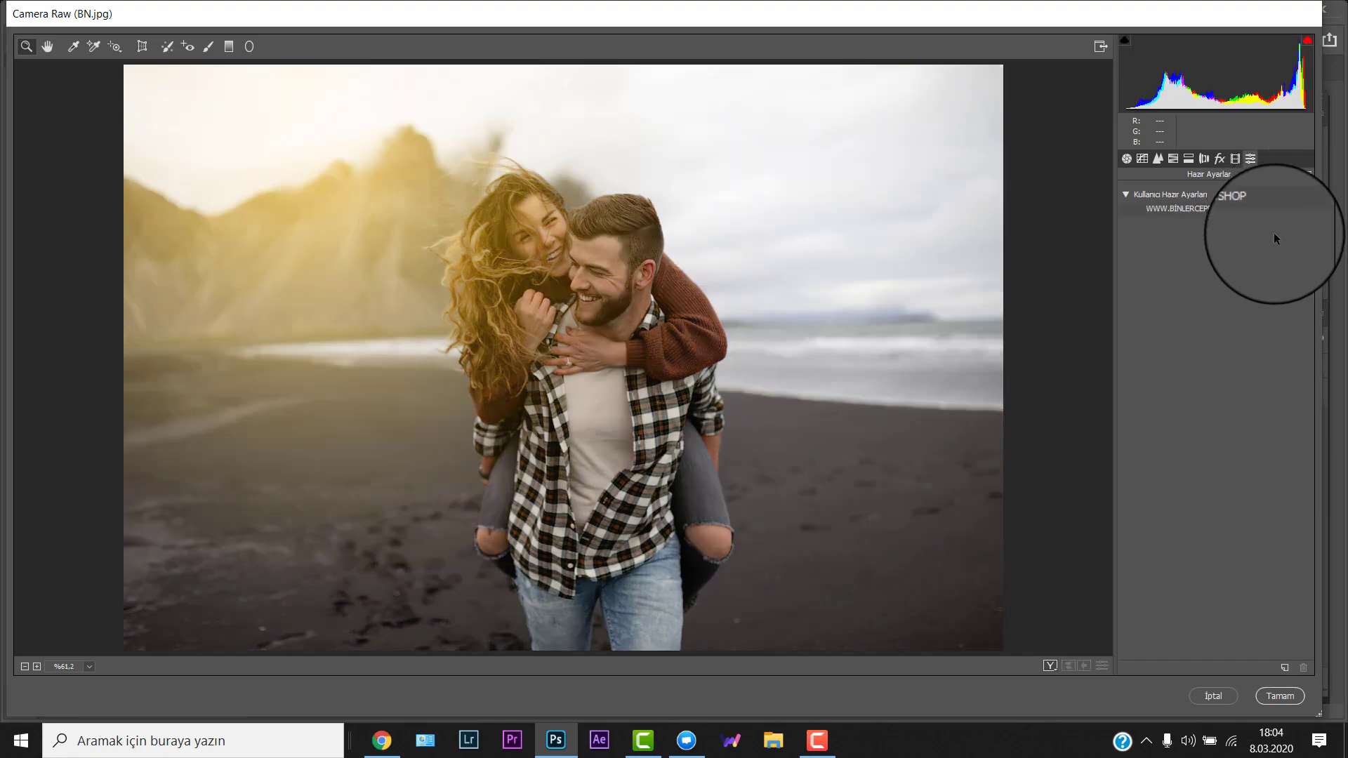
key("p")
left_click(1278, 208)
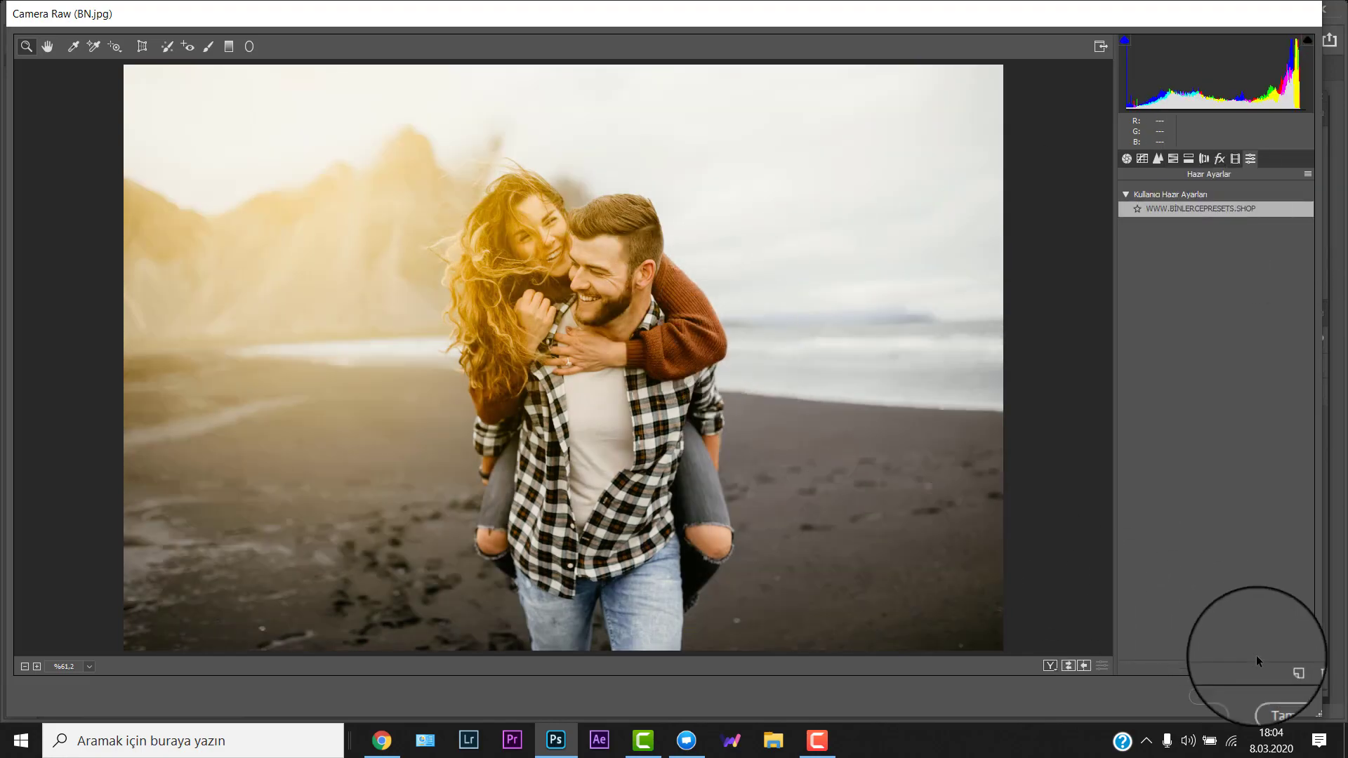
left_click(1272, 694)
- Compare the edited beach couple photo with its original by hiding and showing every layer except Arka Plan
scroll(687, 279, "up", 5)
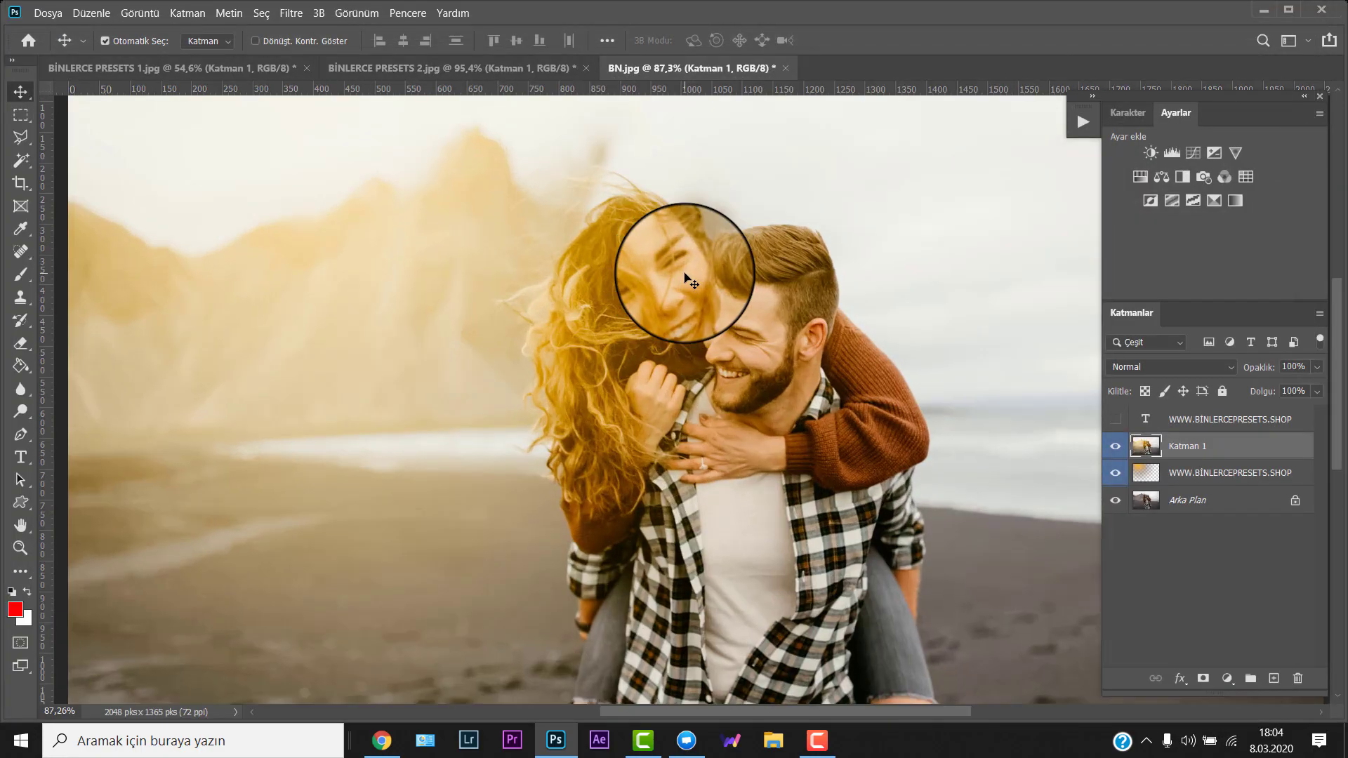
scroll(687, 279, "down", 6)
scroll(731, 364, "up", 1)
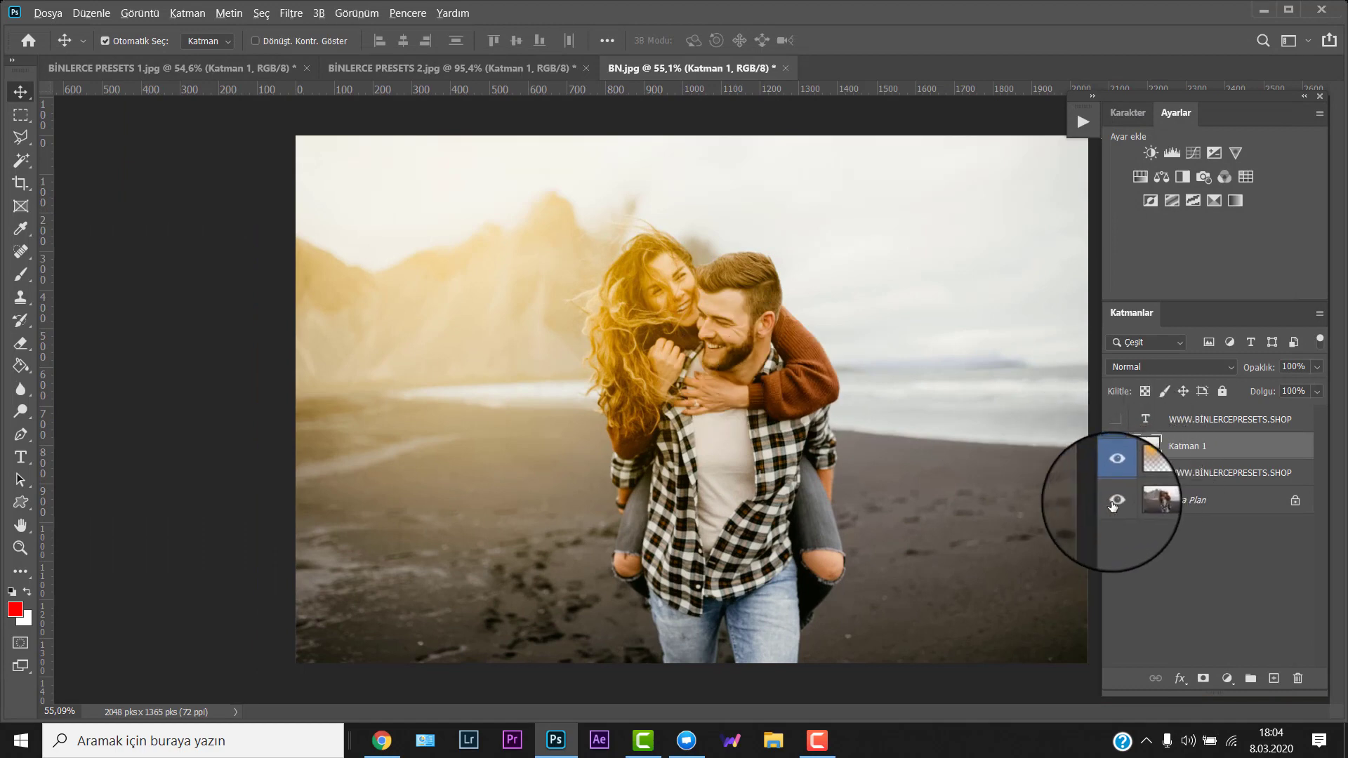
left_click(1113, 501, "alt")
left_click(1113, 503)
left_click(1113, 502)
left_click(1113, 503)
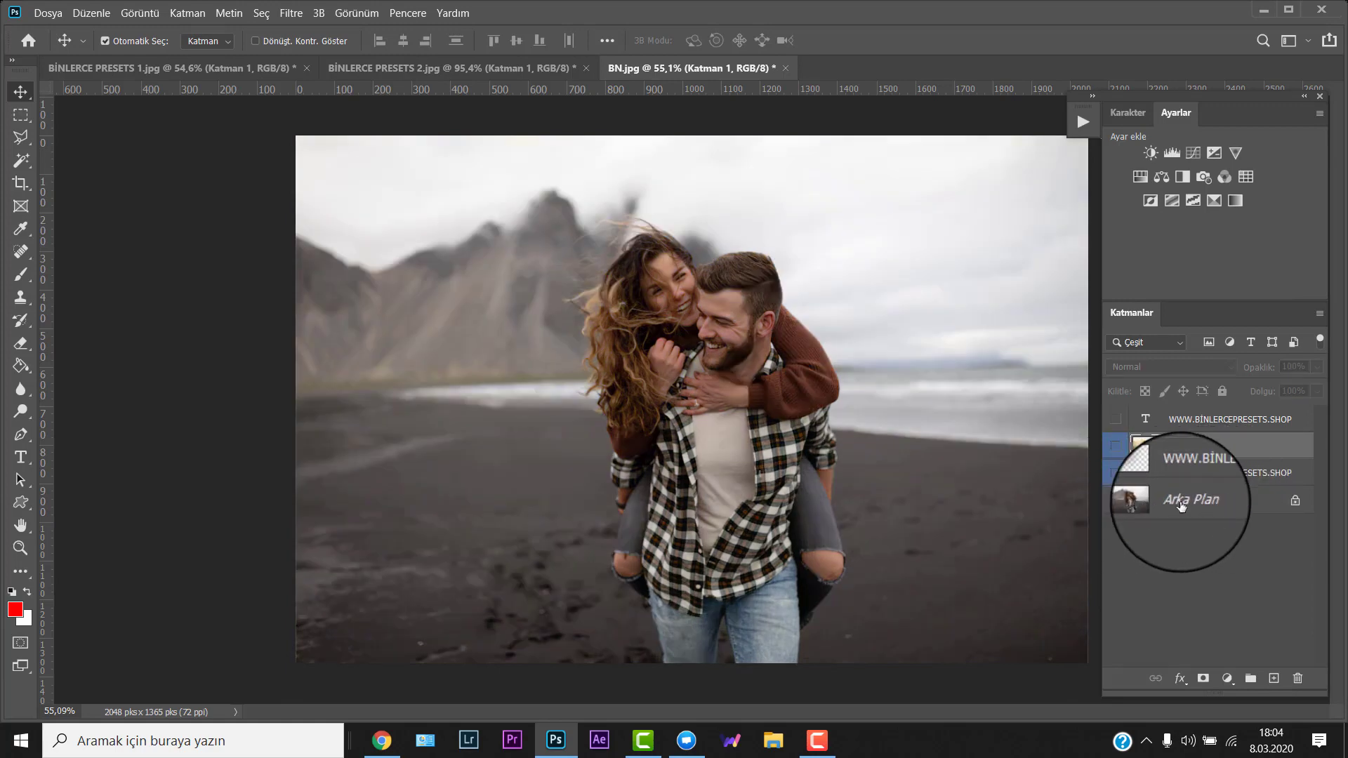
- Delete the text layer, Katman 1 and the glow layer from BN.jpg, keeping only Arka Plan
left_click(1217, 451)
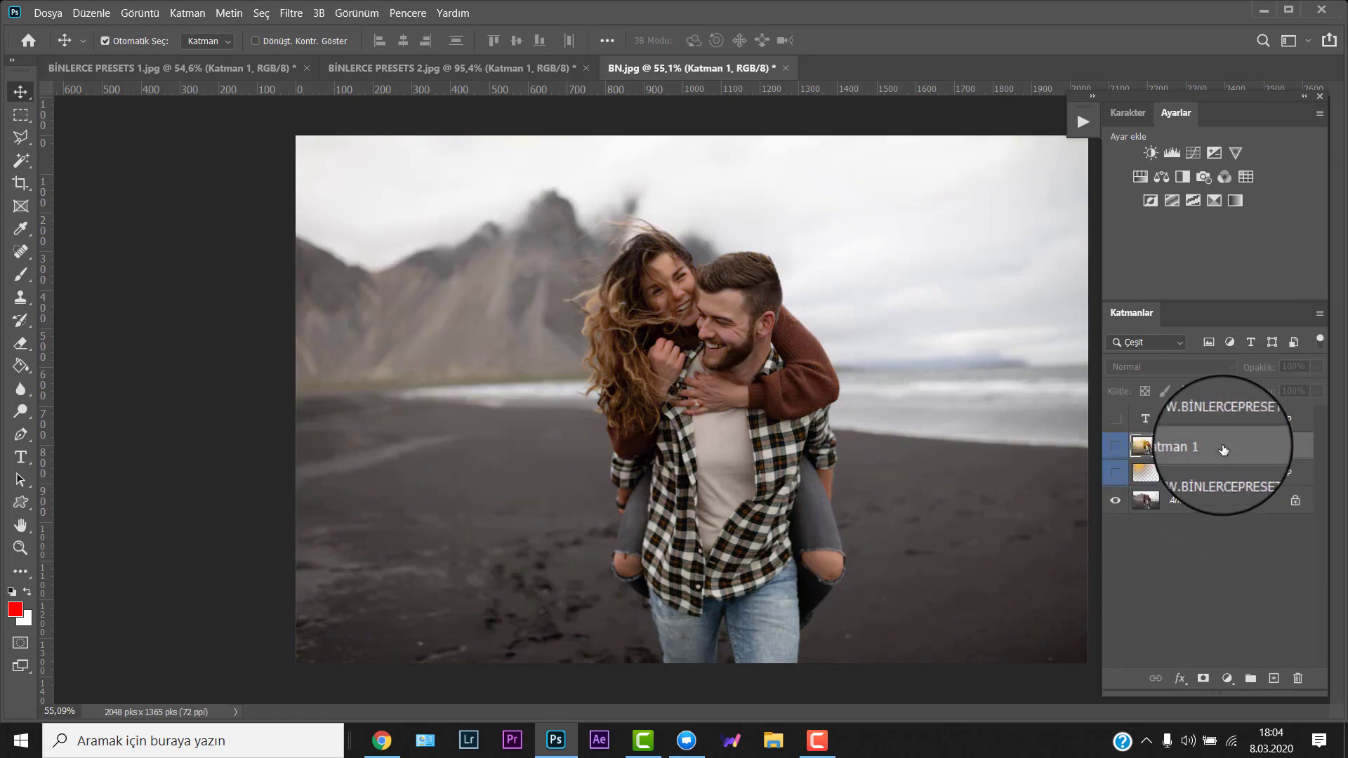
left_click(1252, 421)
key("Delete")
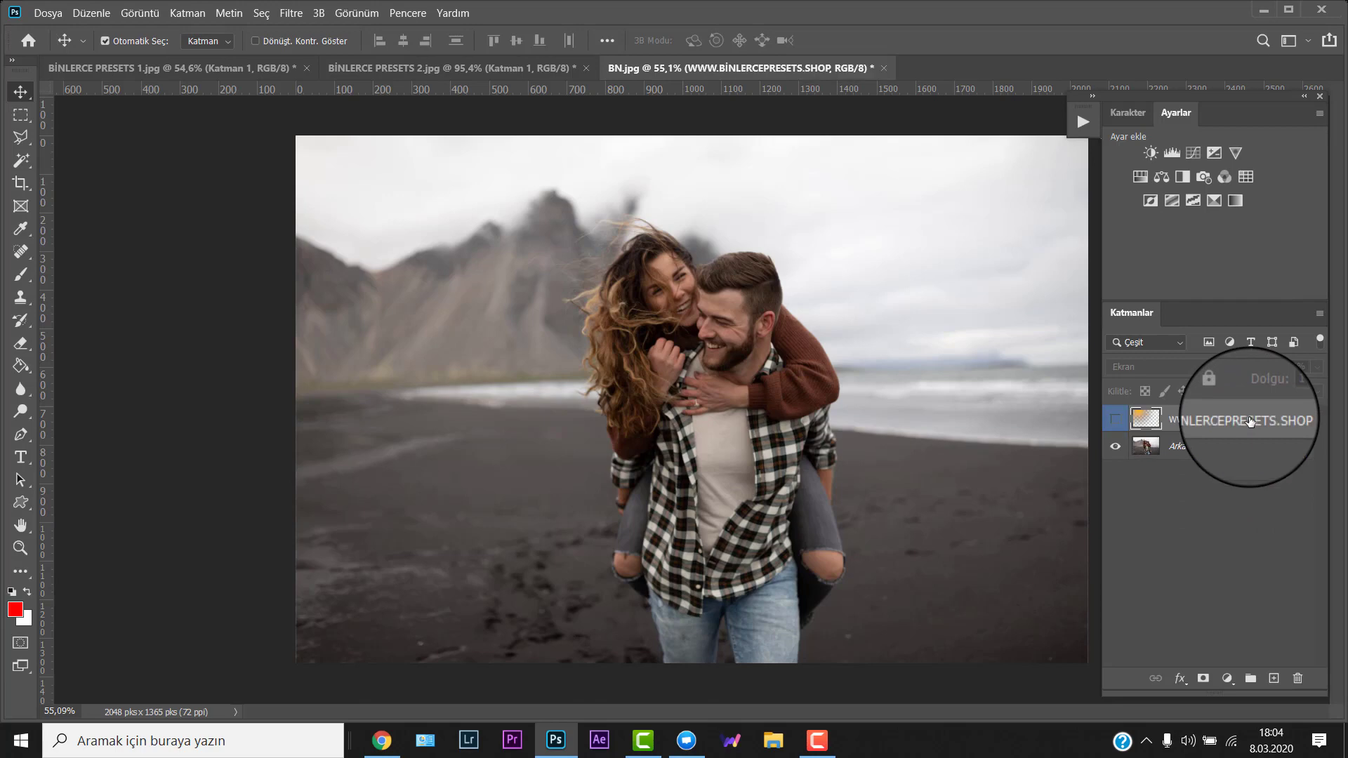
key("ctrl+z")
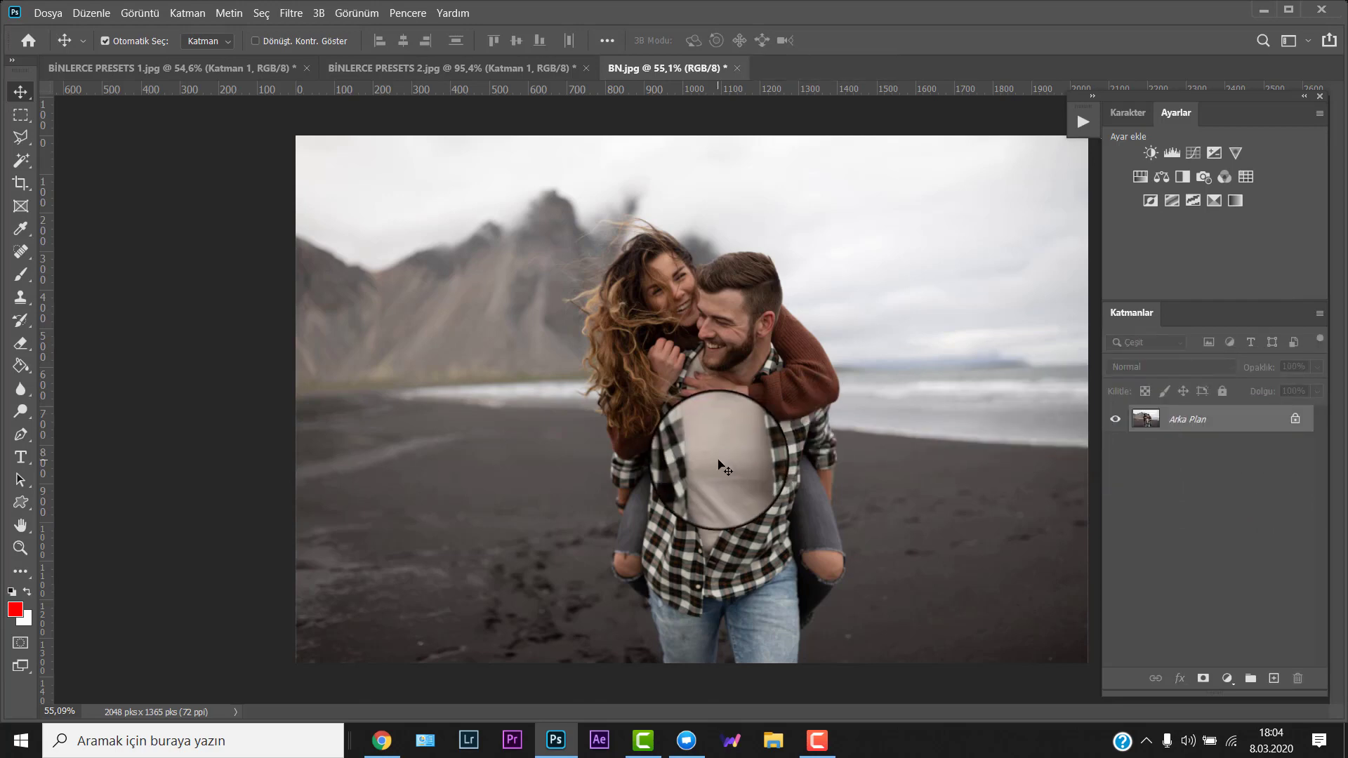
- Bring back the small sun glow layer over the couple in BN.jpg and duplicate it, keeping both glow layers selected
key("ctrl+z")
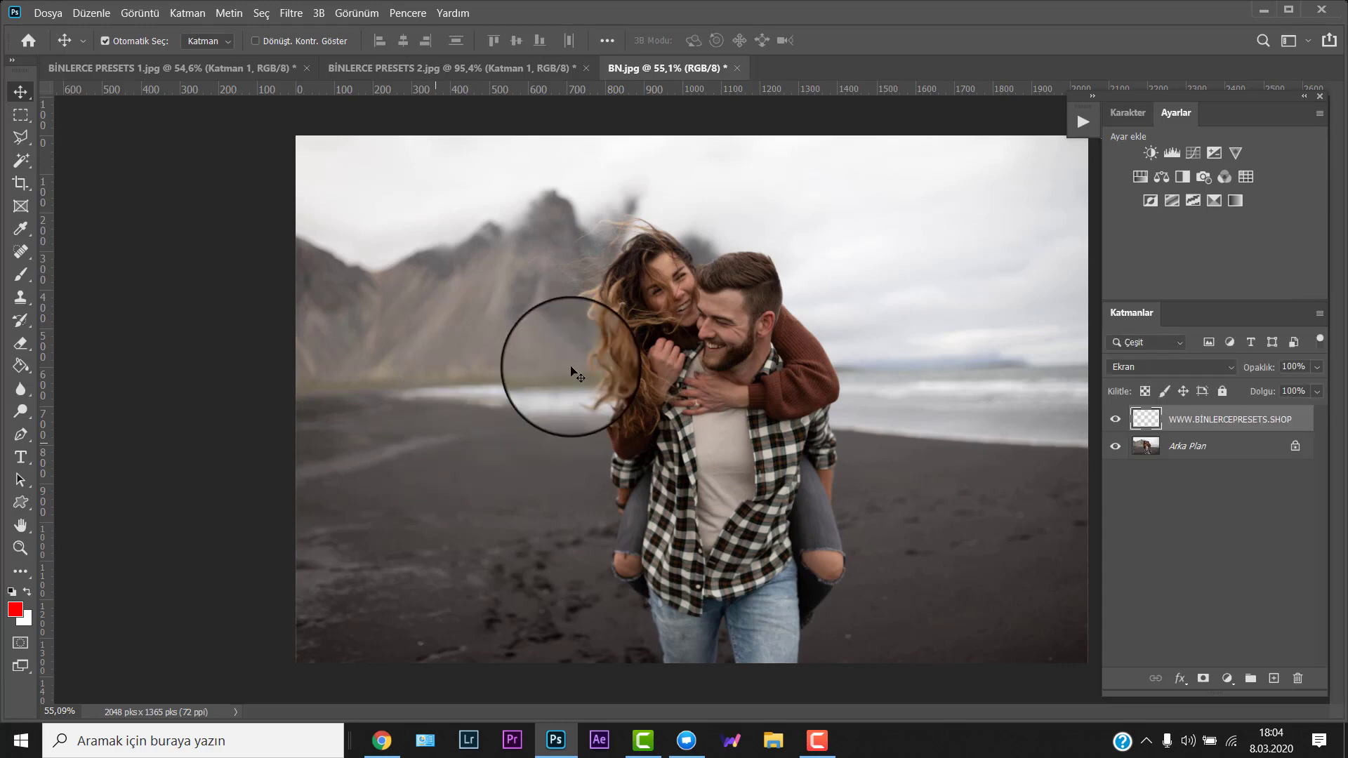
key("ctrl+shift+z")
key("ctrl+shift+z")
key("ctrl+shift+z")
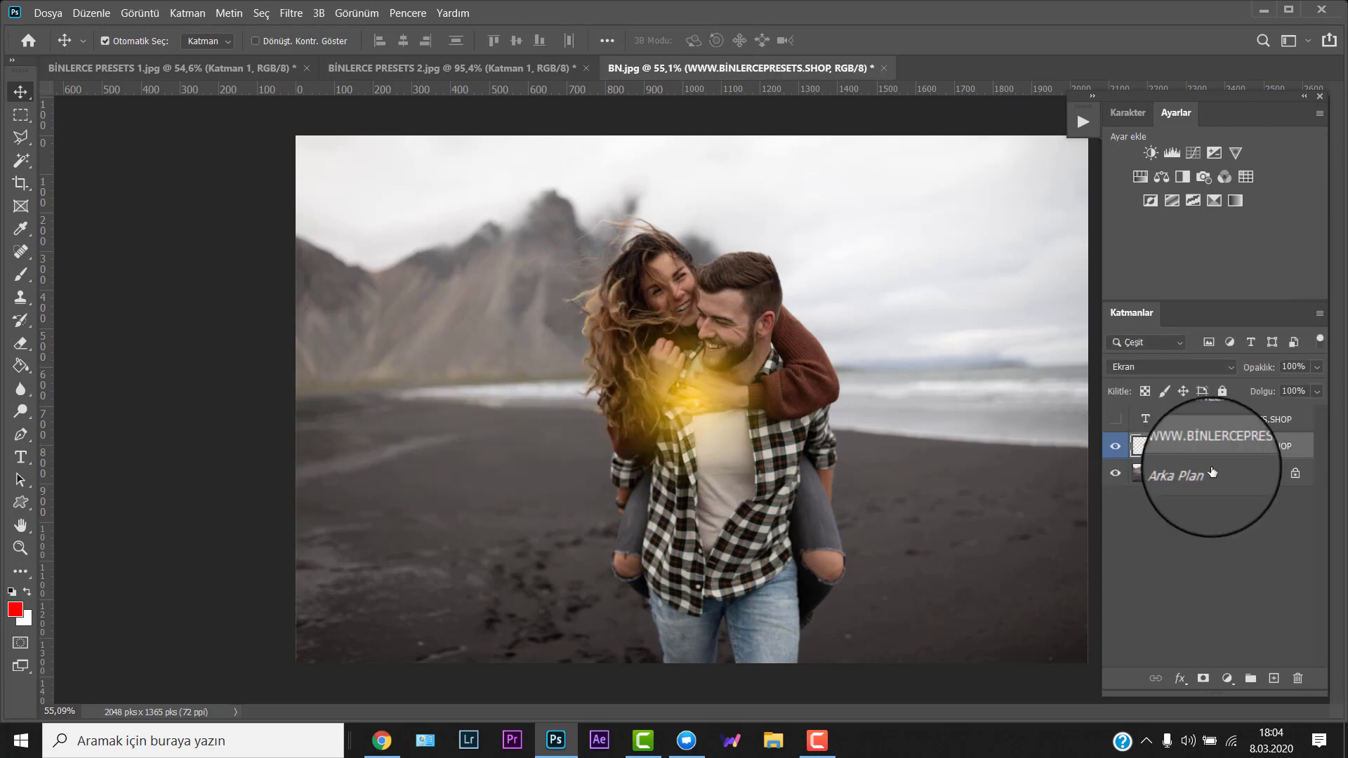
left_click_drag(1252, 455, 1273, 679)
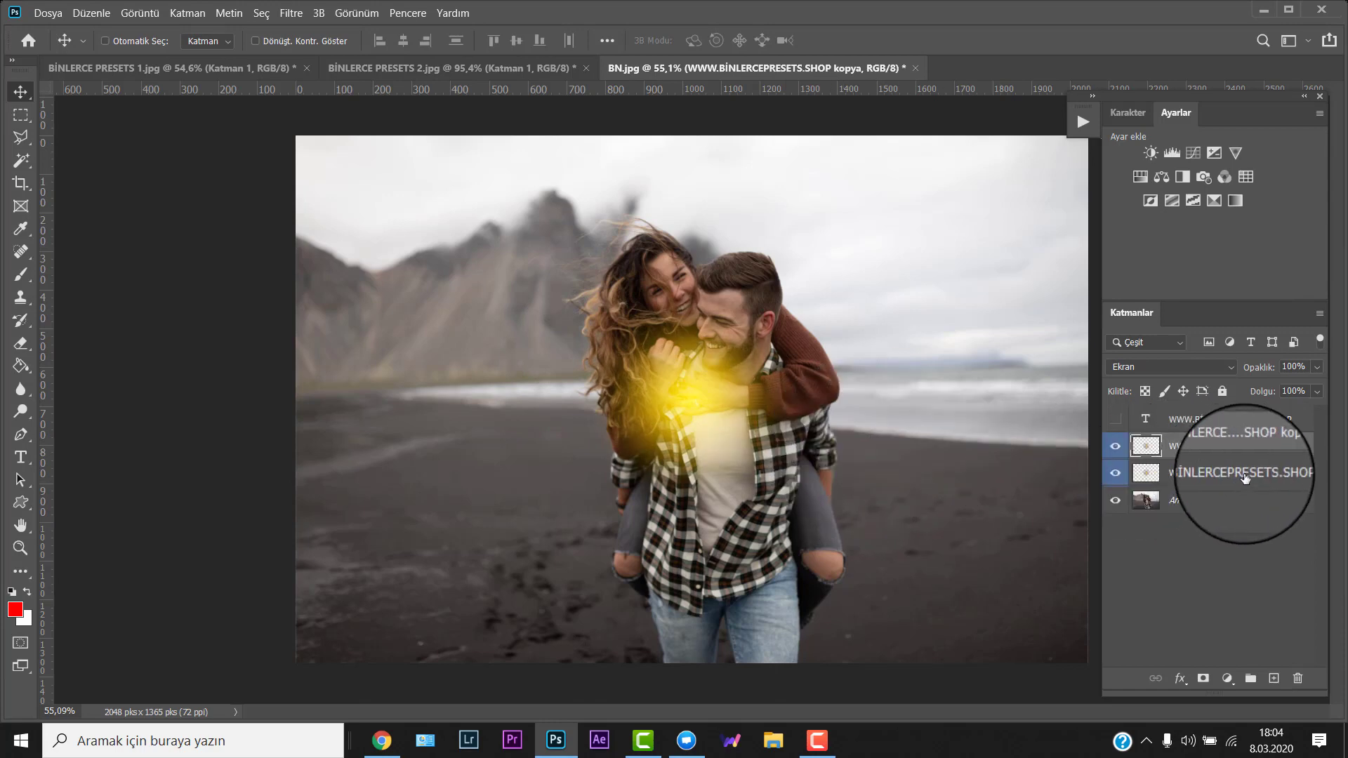
- Enlarge both glow layers together to 342.76% and place their bright center in the sky at the photo's upper-right corner
key("ctrl+t")
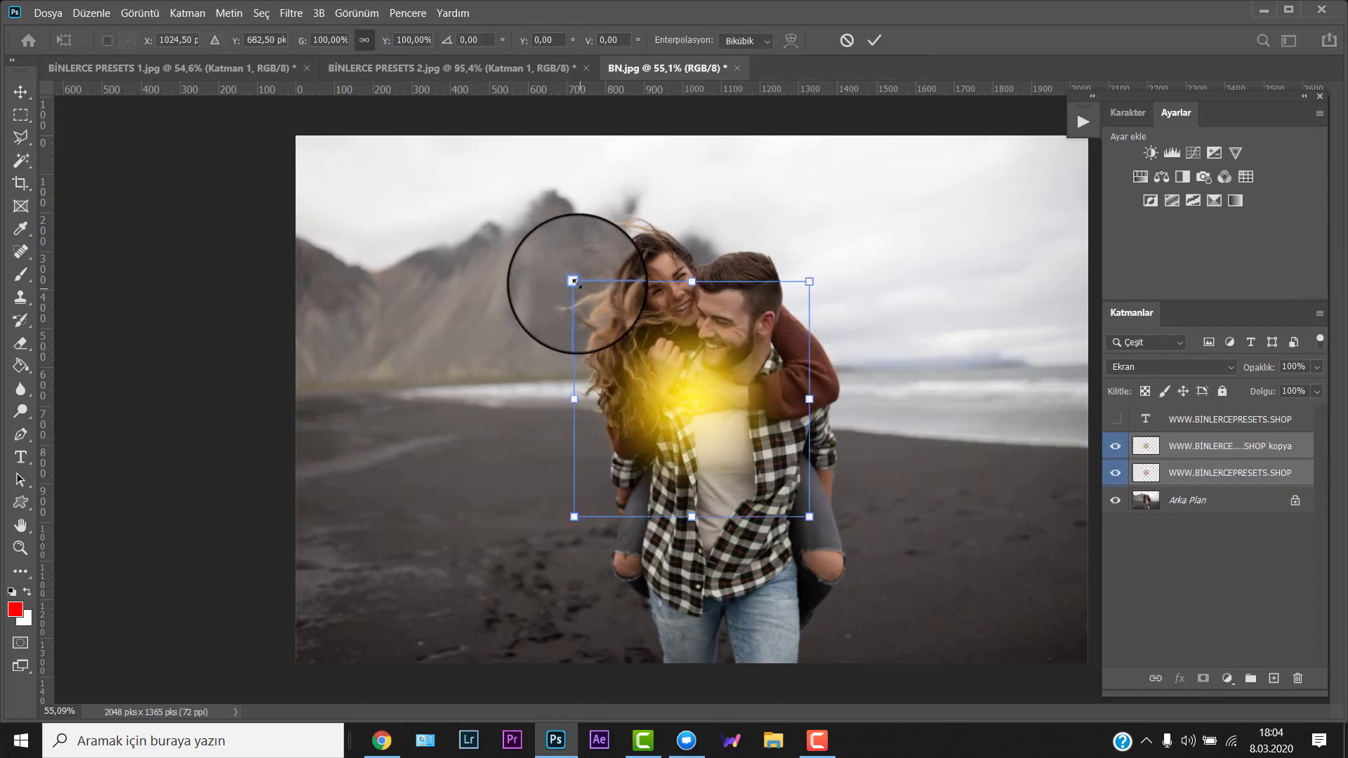
left_click_drag(574, 281, 21, 113)
key("ctrl+minus")
key("ctrl+minus")
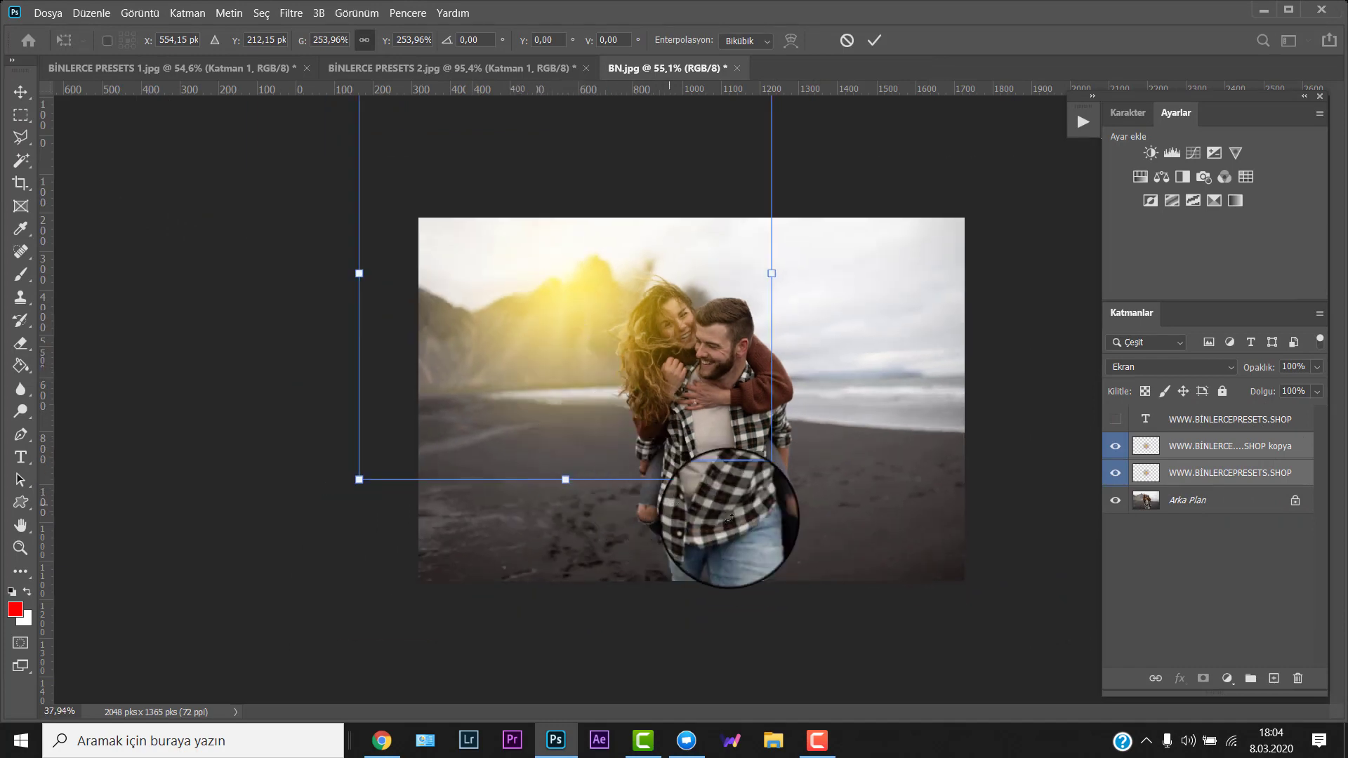
left_click_drag(773, 478, 919, 615)
left_click_drag(489, 422, 726, 320)
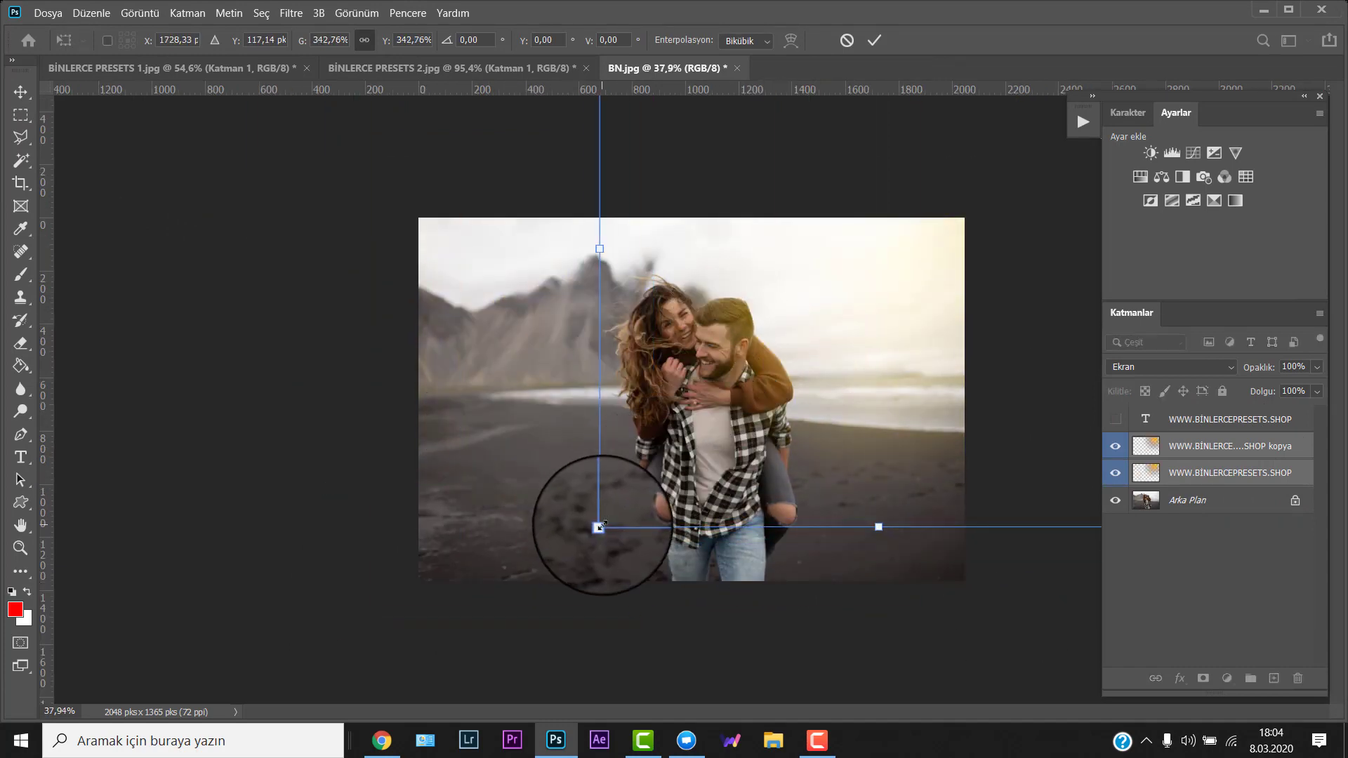
- Enlarge the two glow layers further and move their bright center to the sky above the mountains in the photo's upper-left area
left_click_drag(598, 527, 482, 641)
left_click_drag(661, 469, 389, 363)
key("Return")
scroll(619, 293, "up", 4)
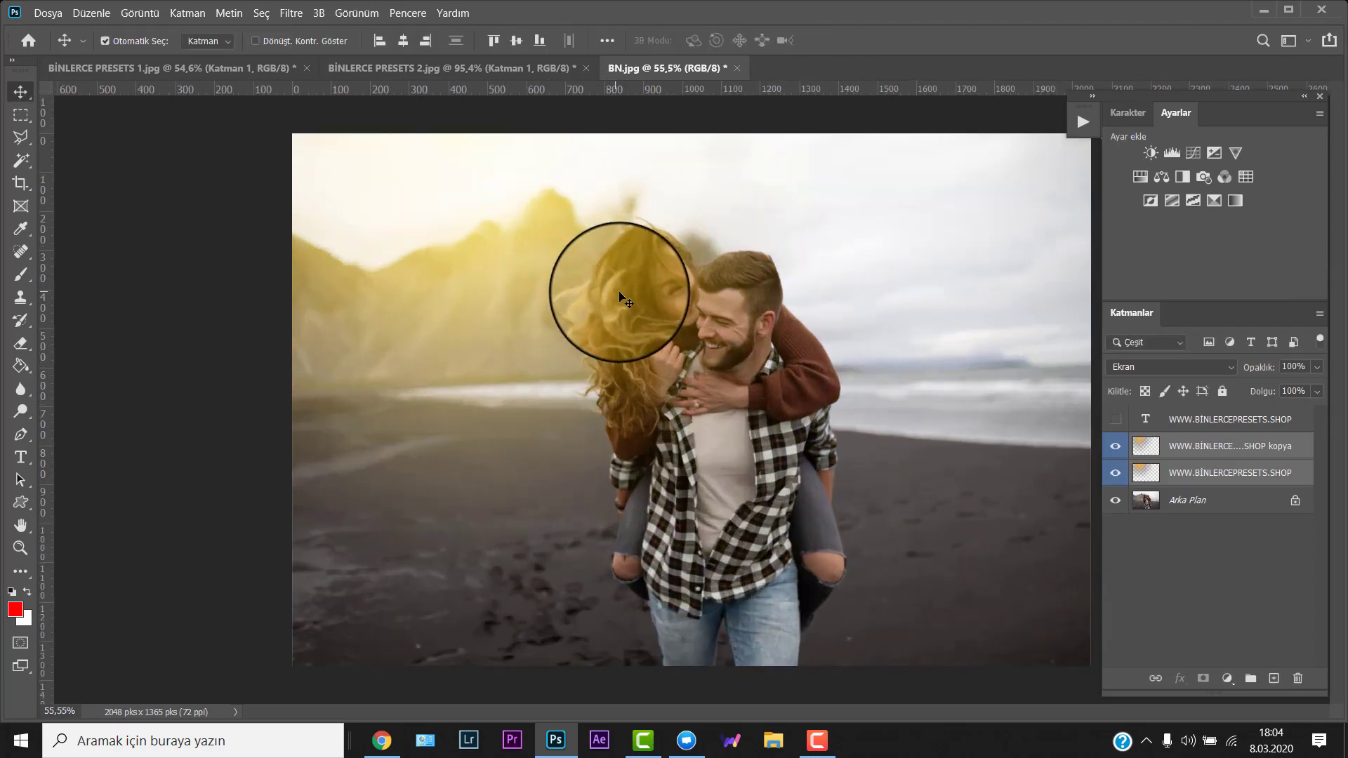
left_click_drag(621, 298, 663, 337)
key("ctrl+alt+shift+e")
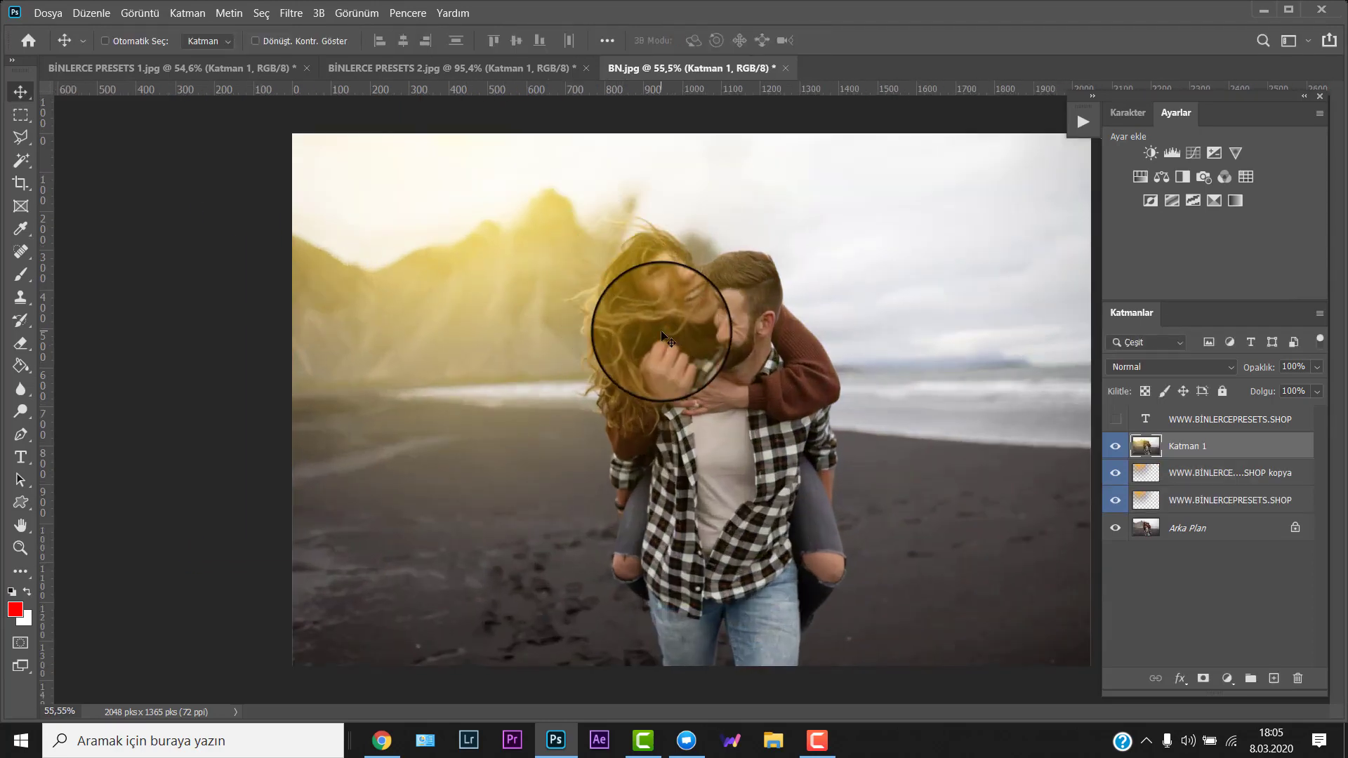
key("ctrl+shift+a")
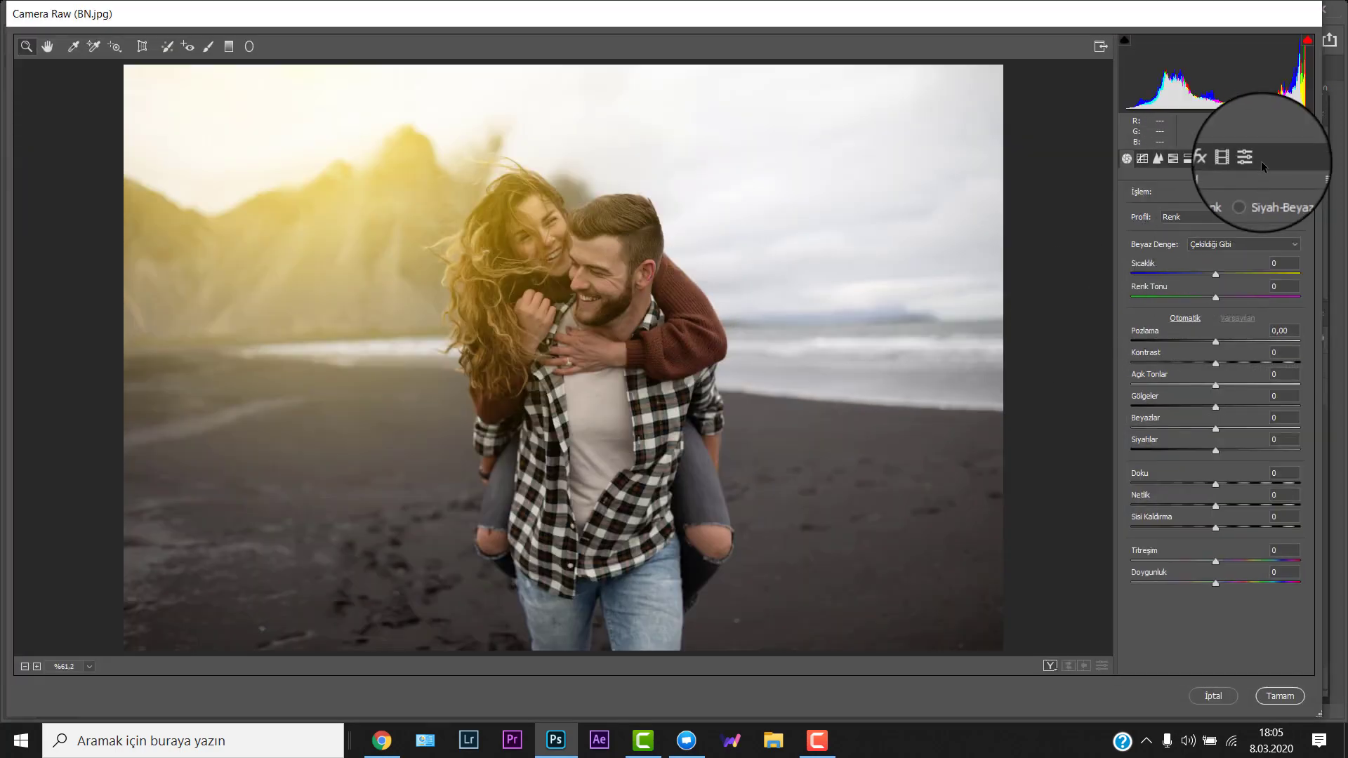
left_click(1250, 159)
left_click(1240, 208)
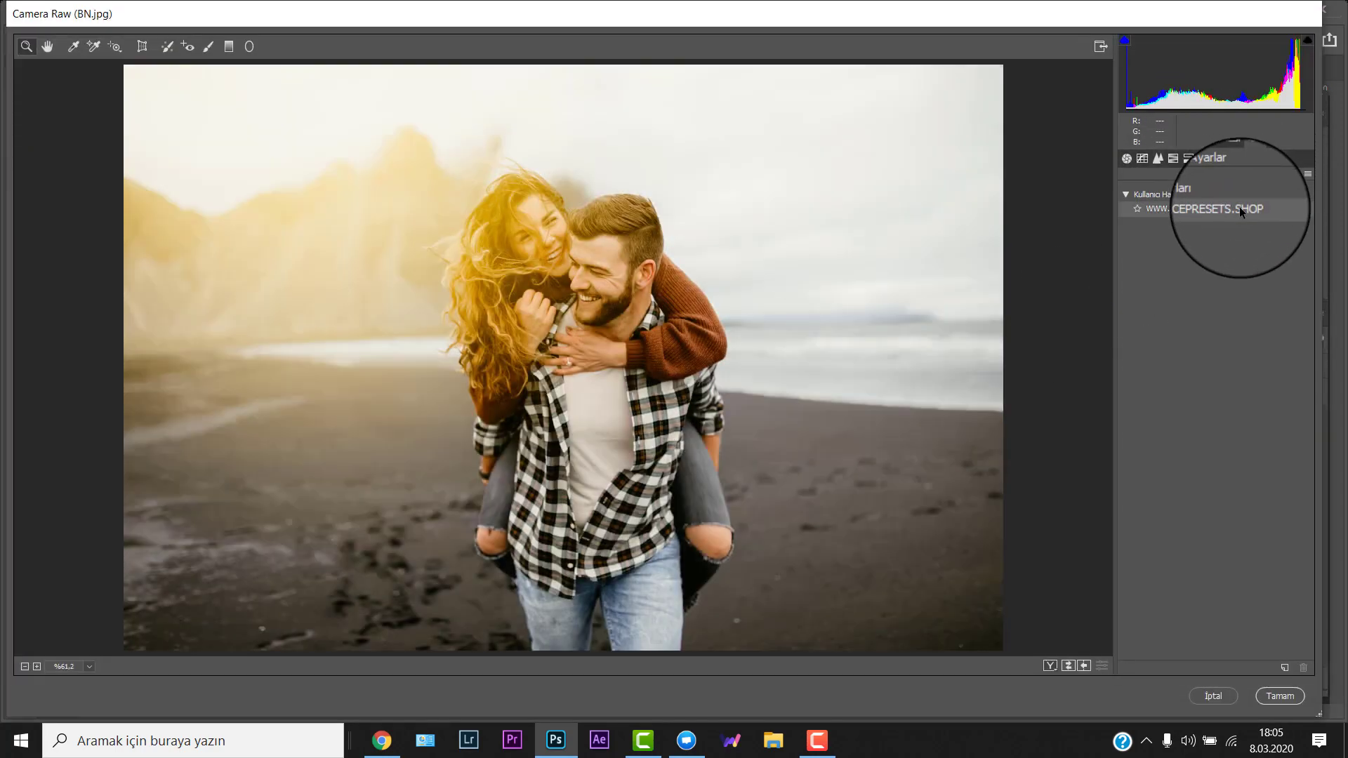
left_click(1274, 696)
scroll(677, 331, "down", 1)
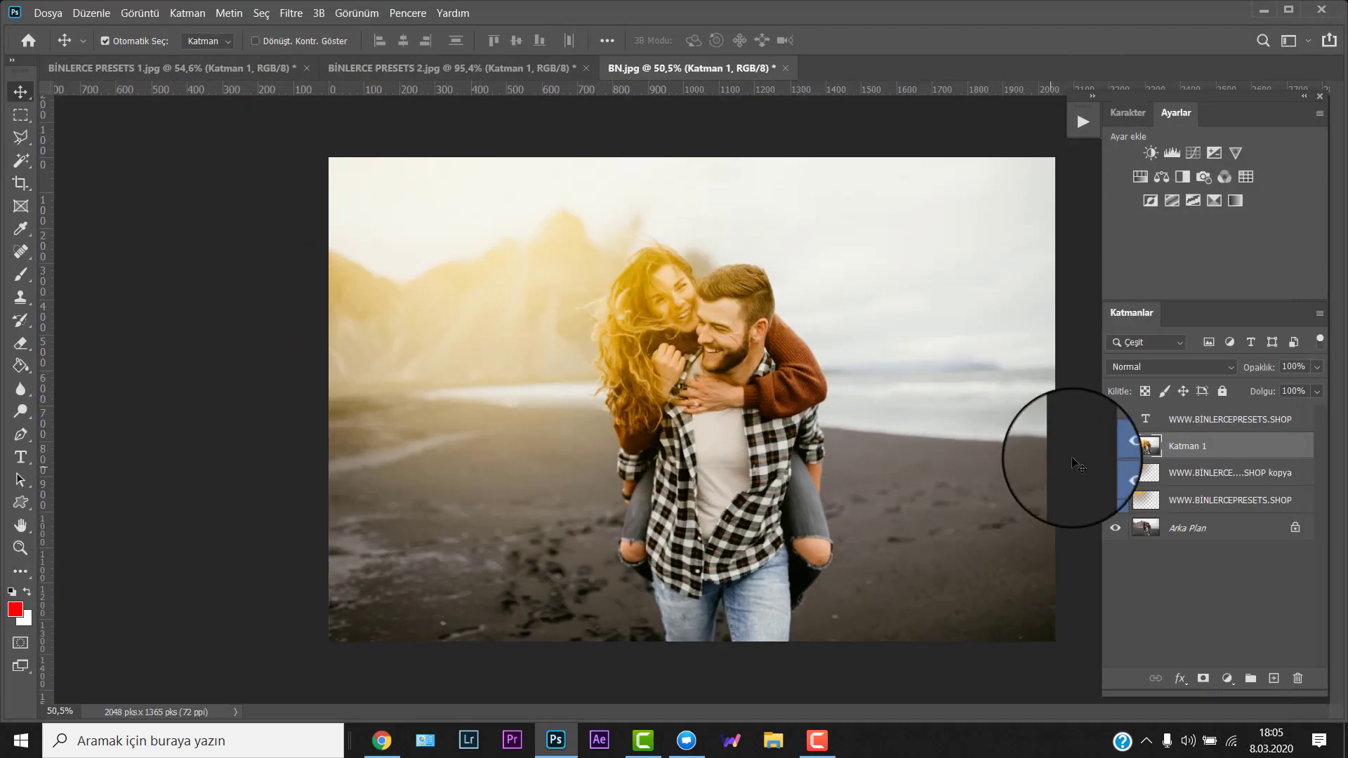
- Compare the doubled-glow version of the beach photo with its original by toggling all layers except Arka Plan
left_click(1115, 529, "alt")
left_click(1115, 529, "alt")
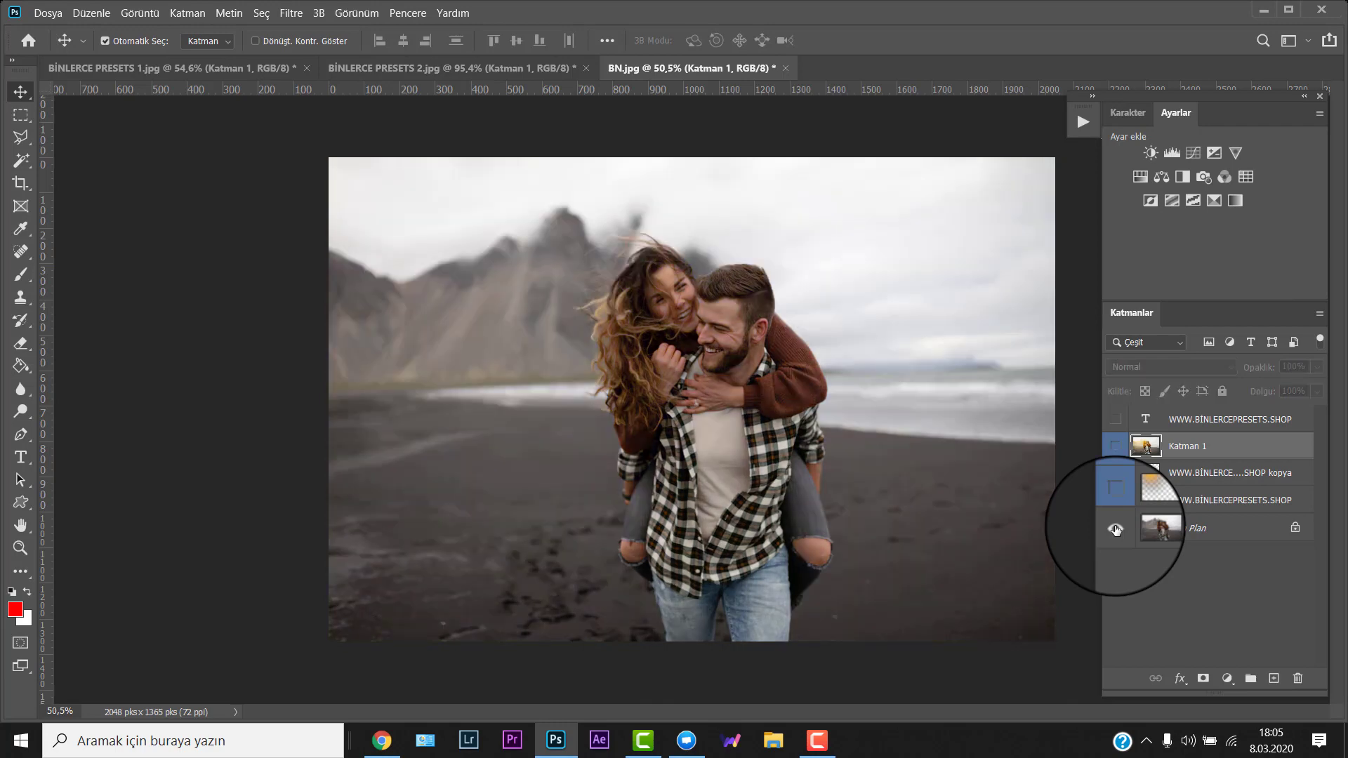
left_click(1116, 529, "alt")
left_click(1115, 530, "alt")
scroll(707, 276, "down", 4)
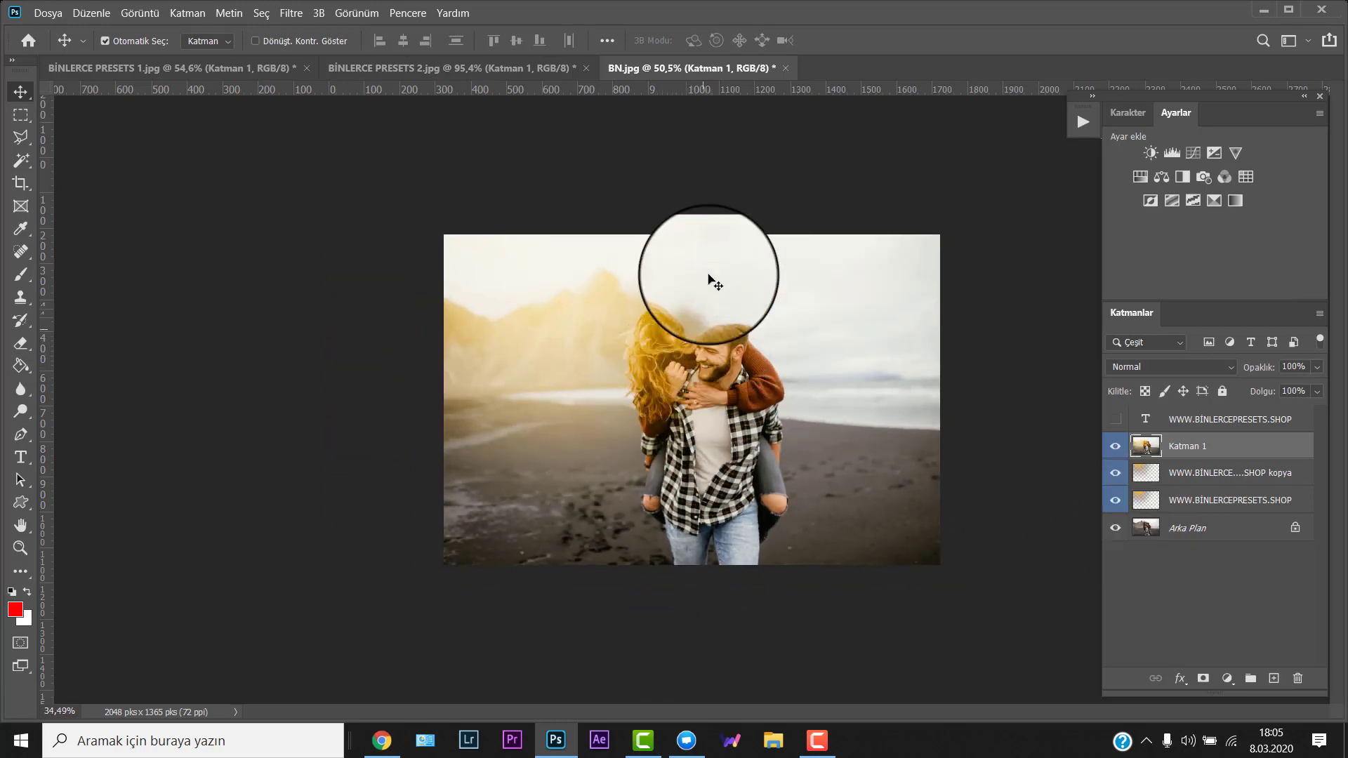
scroll(688, 277, "up", 6)
scroll(674, 290, "down", 2)
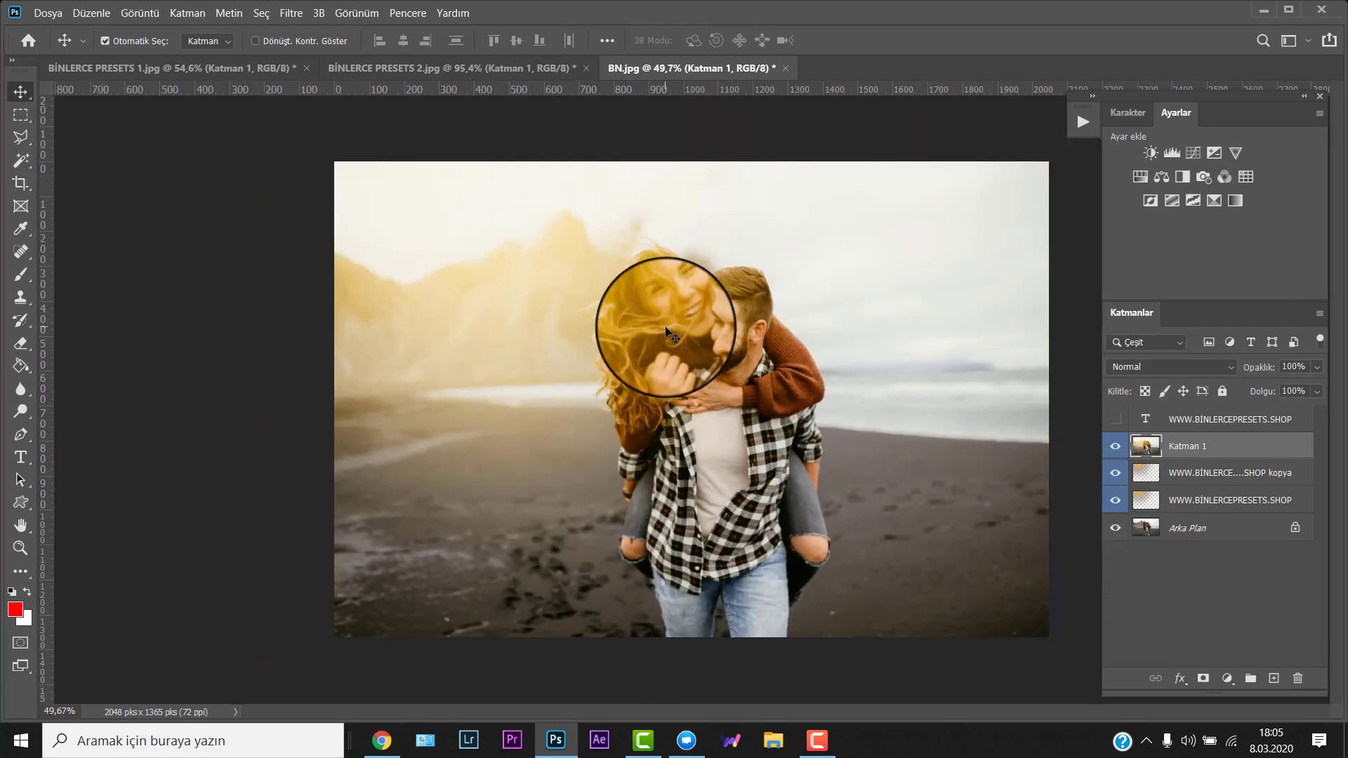